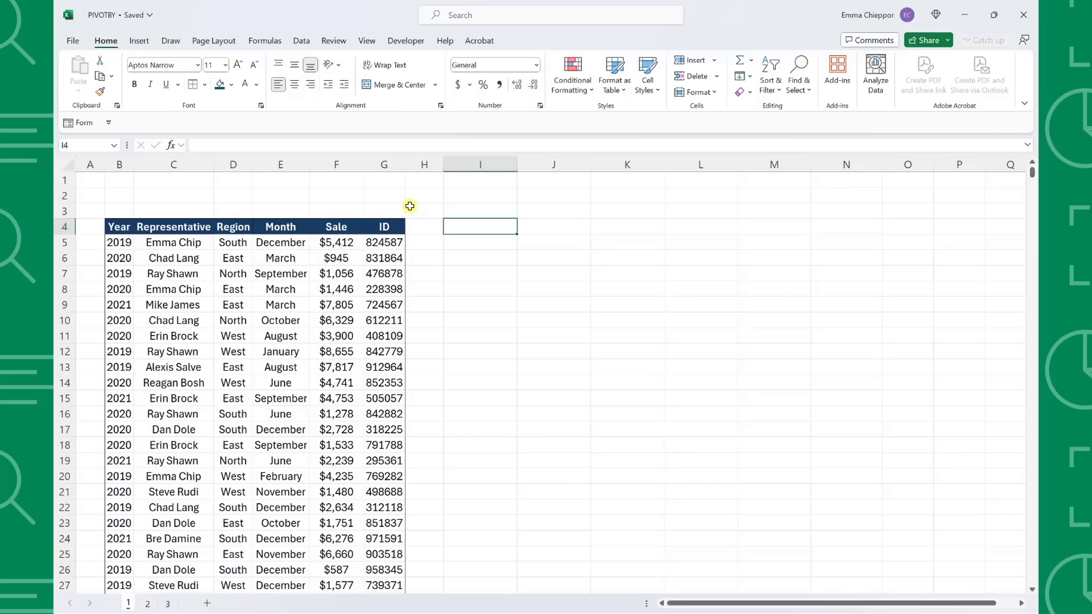
Start a PIVOTBY formula in I4 with Region D4:D3083 as rows and Year B4:B3083 as columns
text(=PIVOTBY()
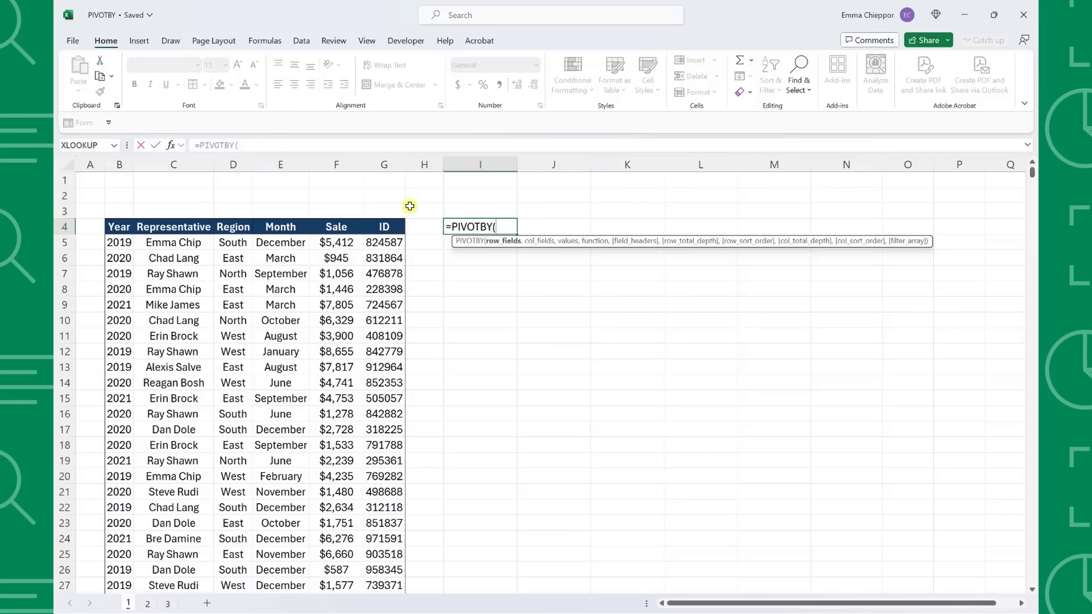
click(243, 226)
key(ctrl+shift+Down)
text(,)
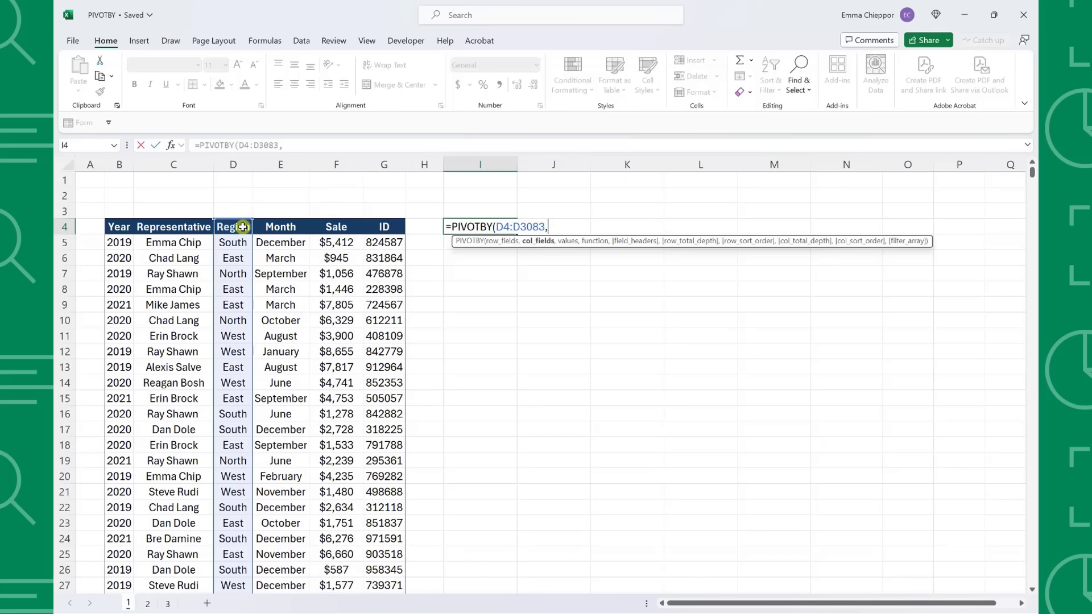
click(125, 227)
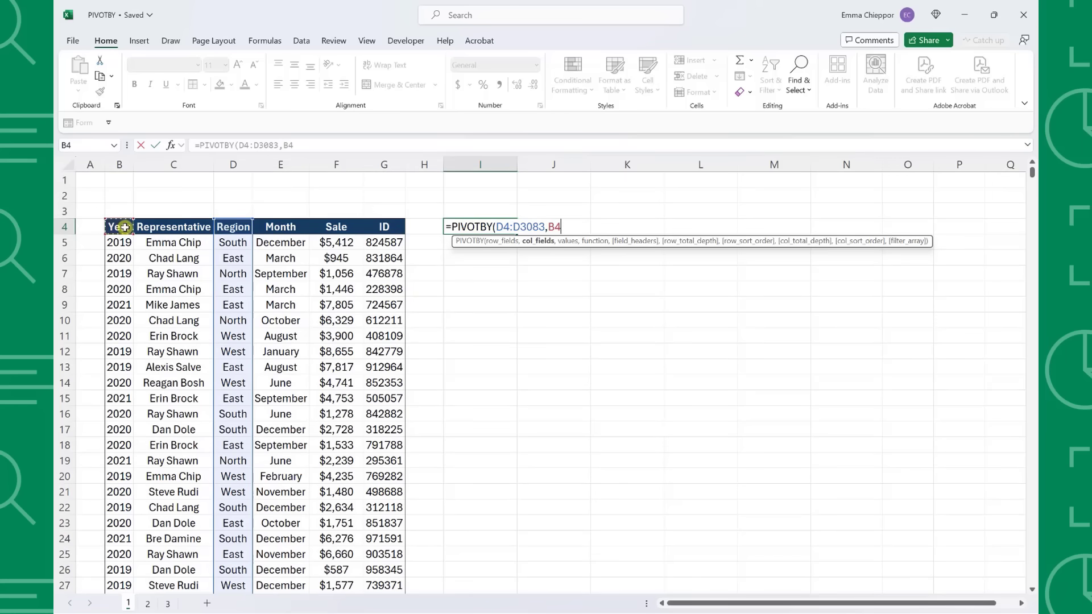
key(ctrl+shift+Down)
text(,)
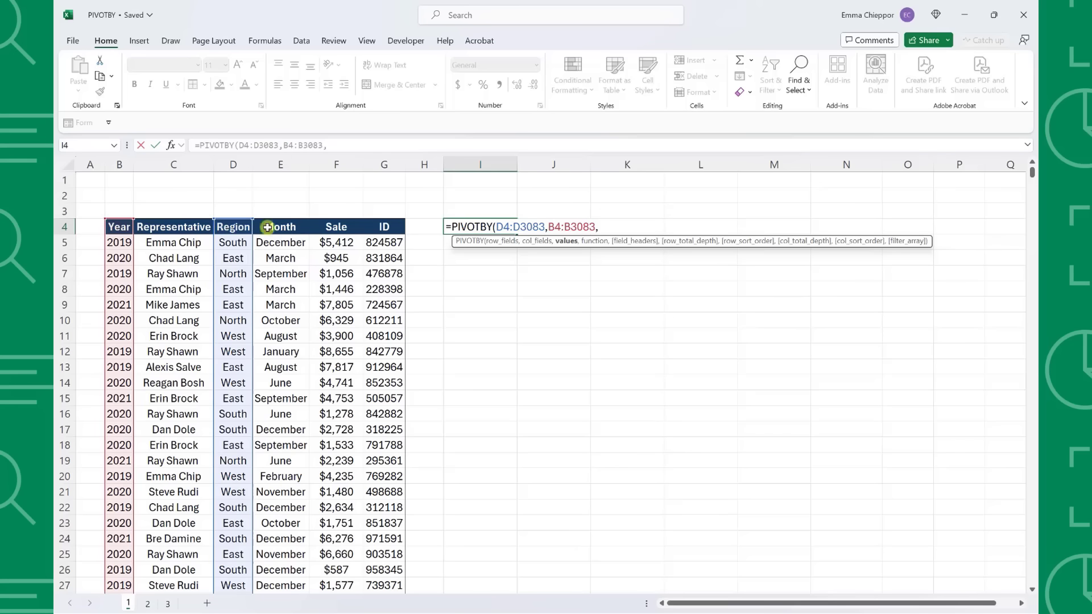
Add Sale F4:F3083 as the values, aggregated with SUM, and enter the formula
click(318, 227)
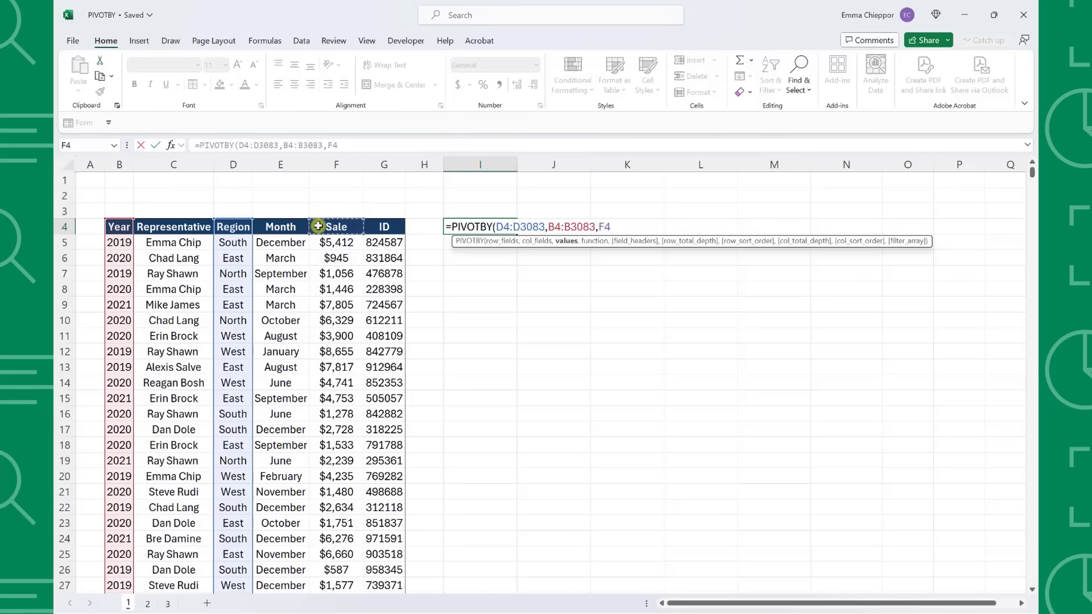
key(ctrl+shift+Down)
text(,)
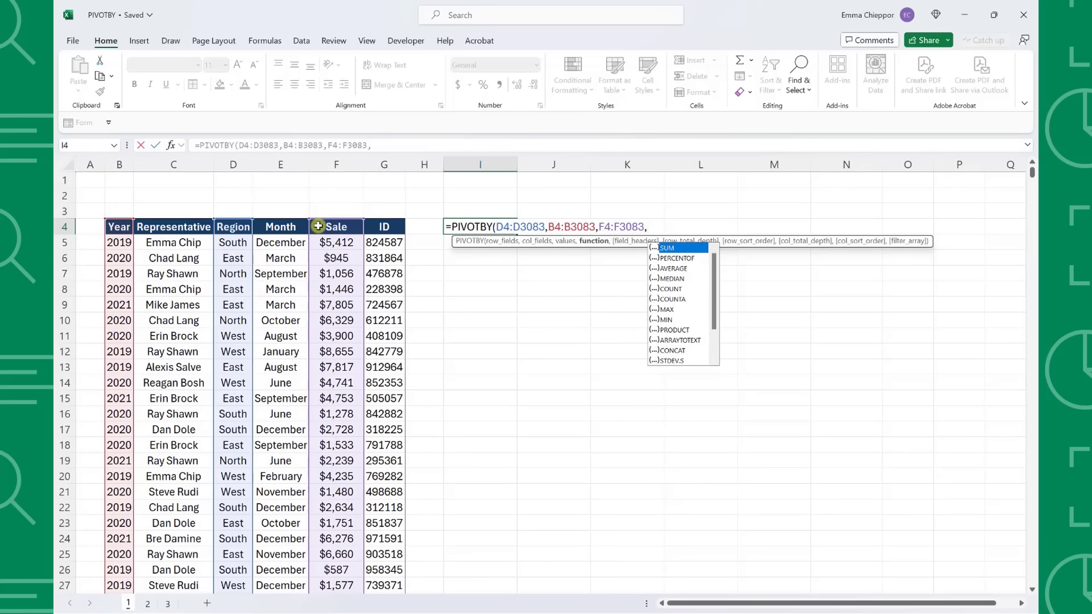
scroll(668, 291, down, 2)
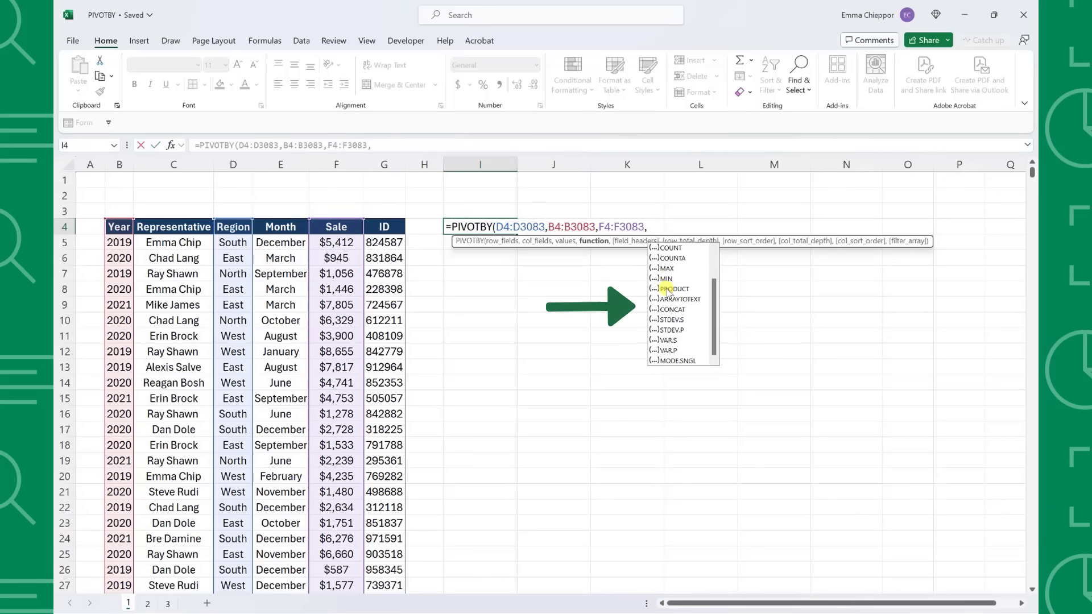
scroll(667, 290, up, 2)
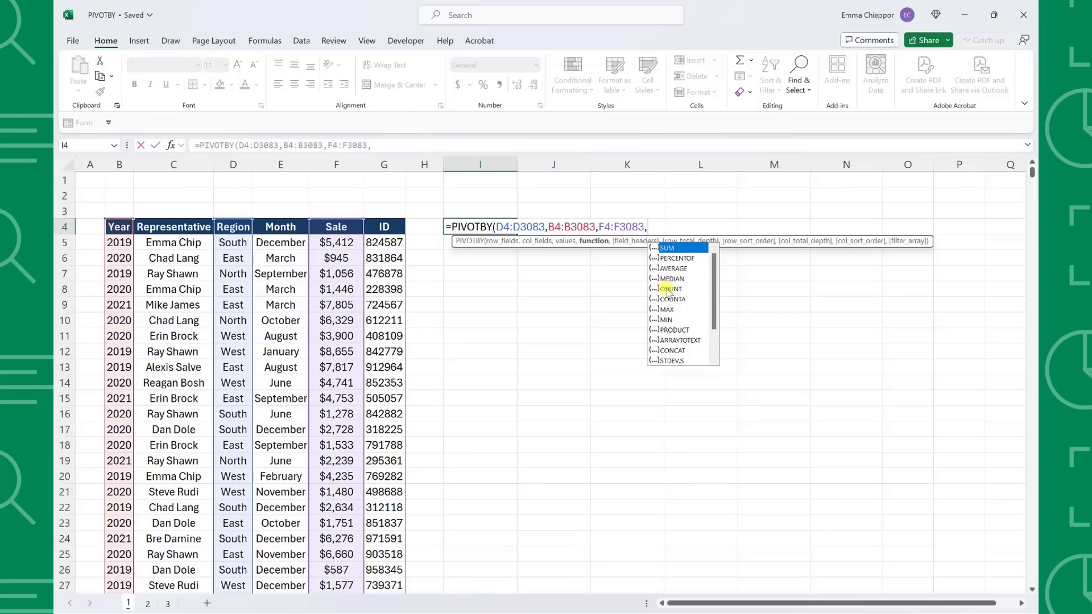
text(SUM))
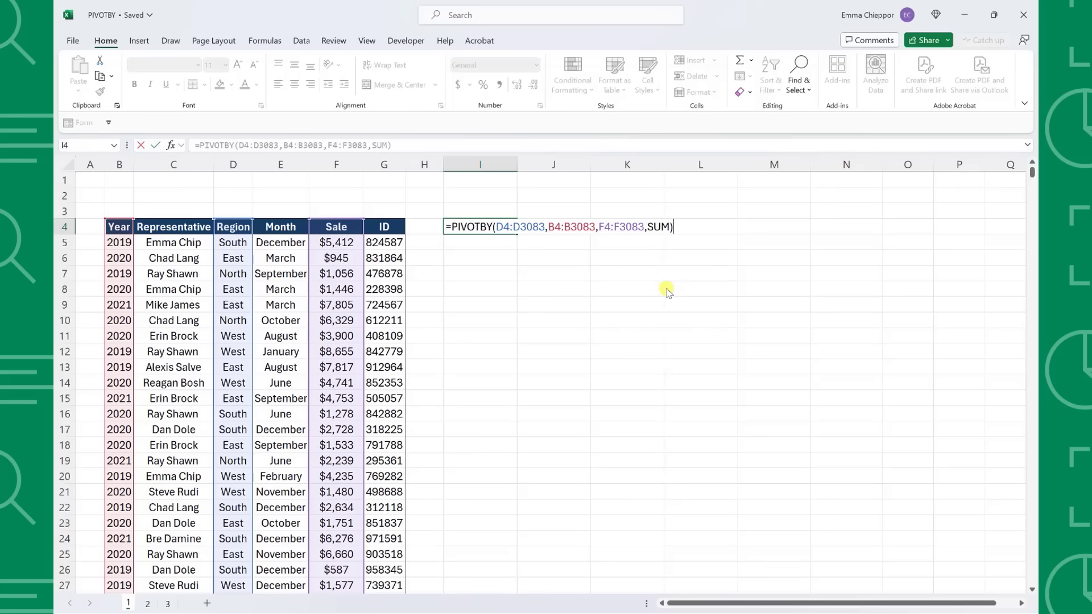
key(Return)
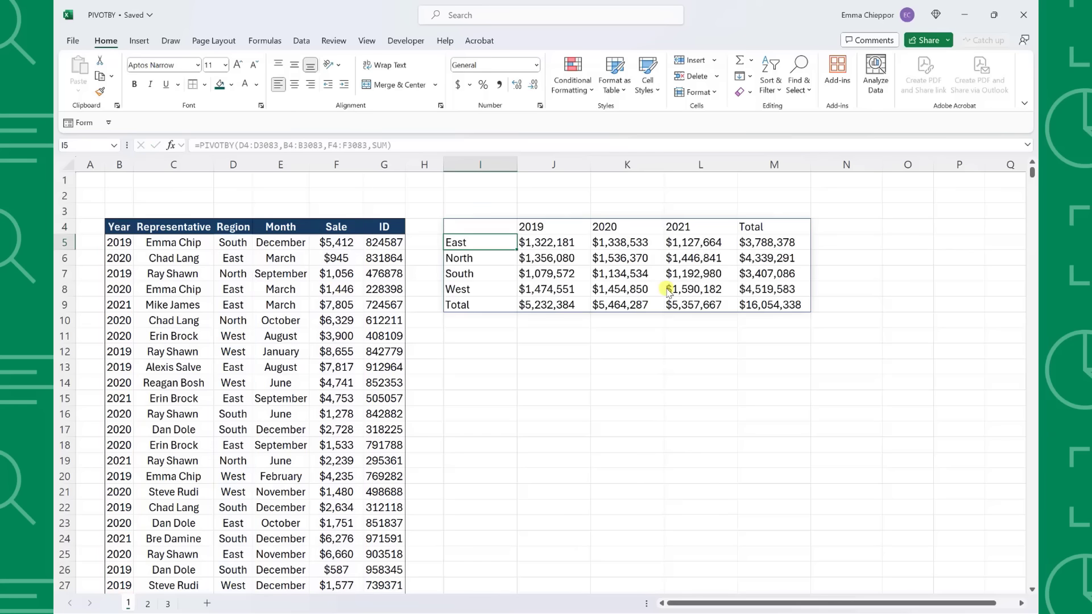
Widen the pivot's row field from D4:D3083 to C4:D3083 to add Representative
key(Up)
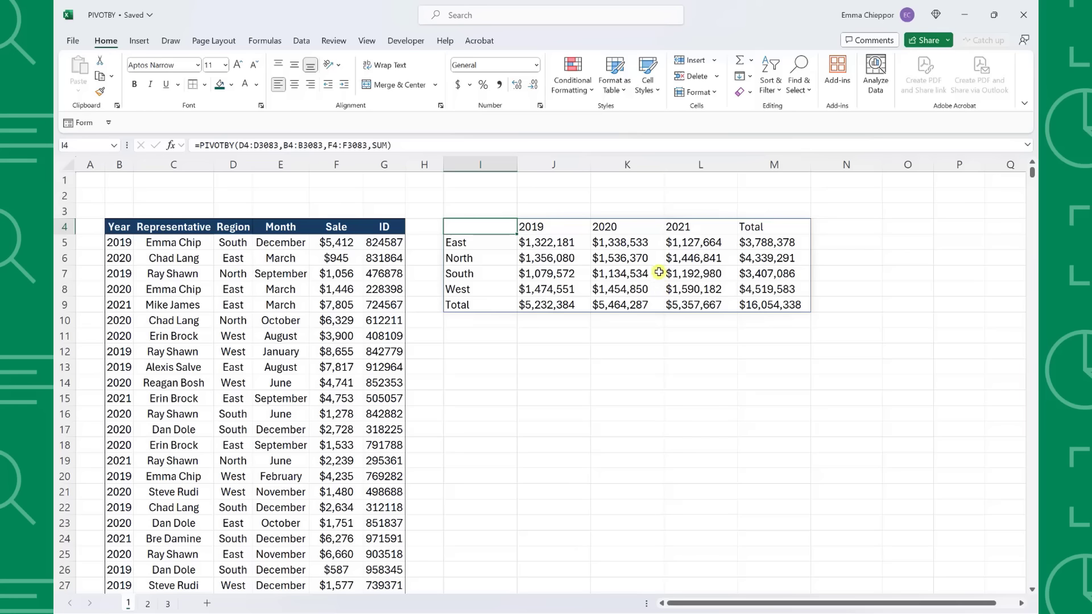
click(245, 146)
key(BackSpace)
text(C)
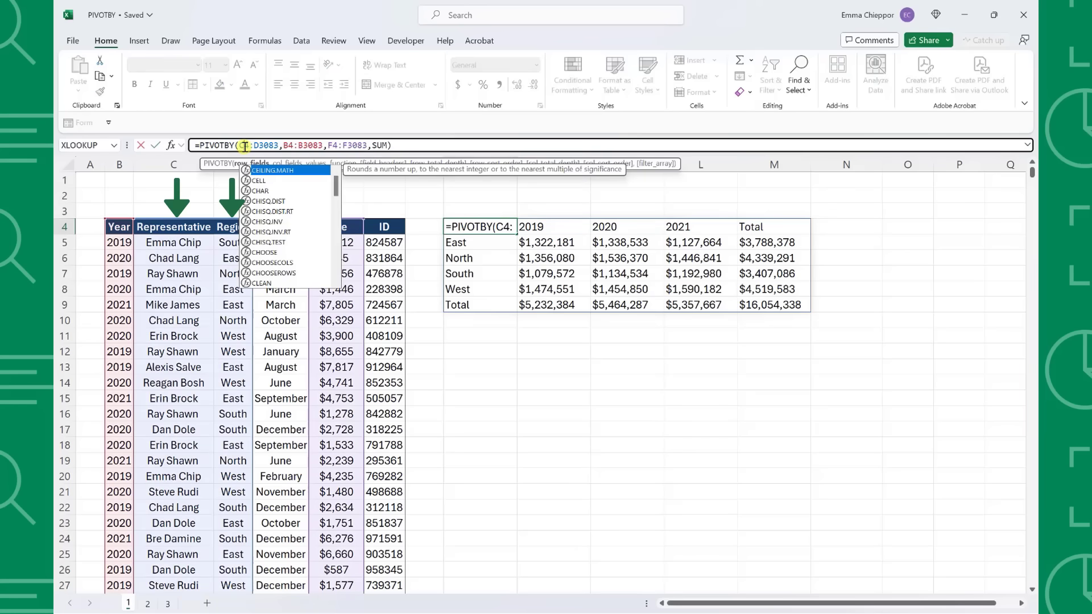
key(ctrl+Return)
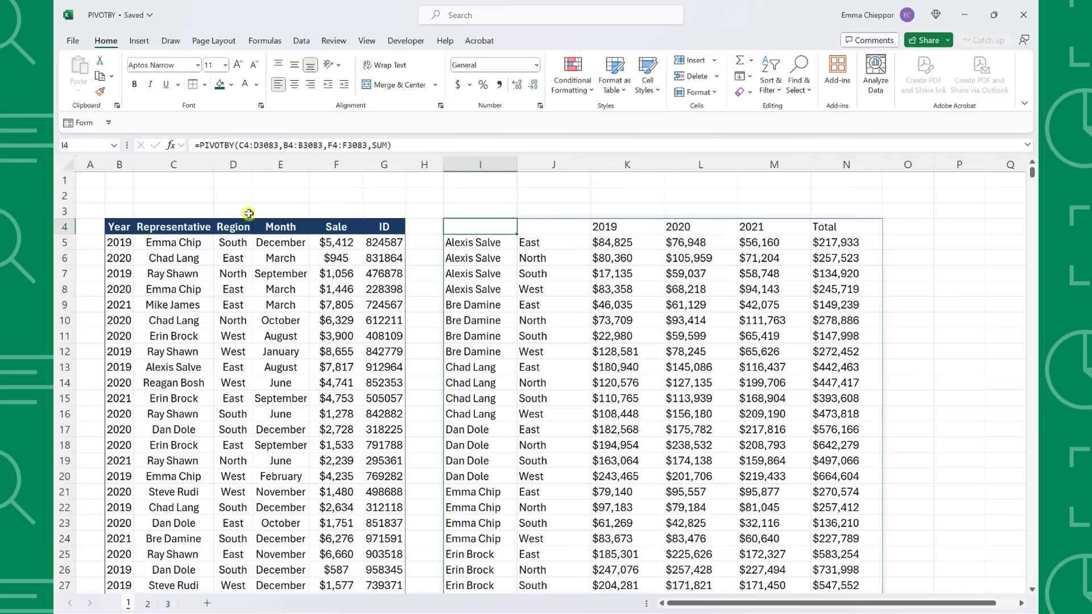
scroll(249, 230, down, 1)
scroll(250, 229, down, 7)
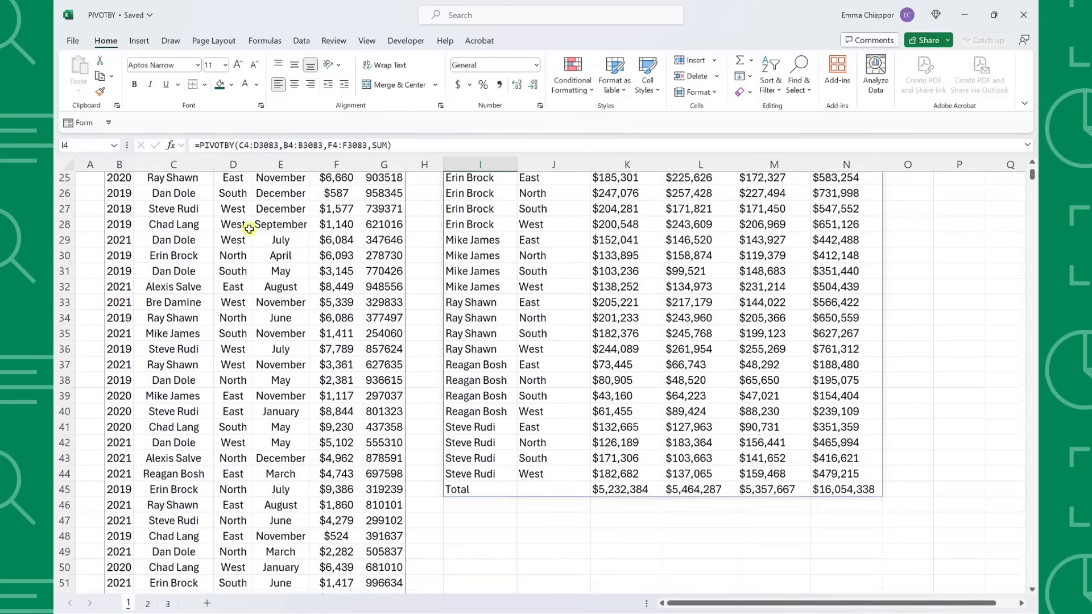
scroll(249, 229, up, 8)
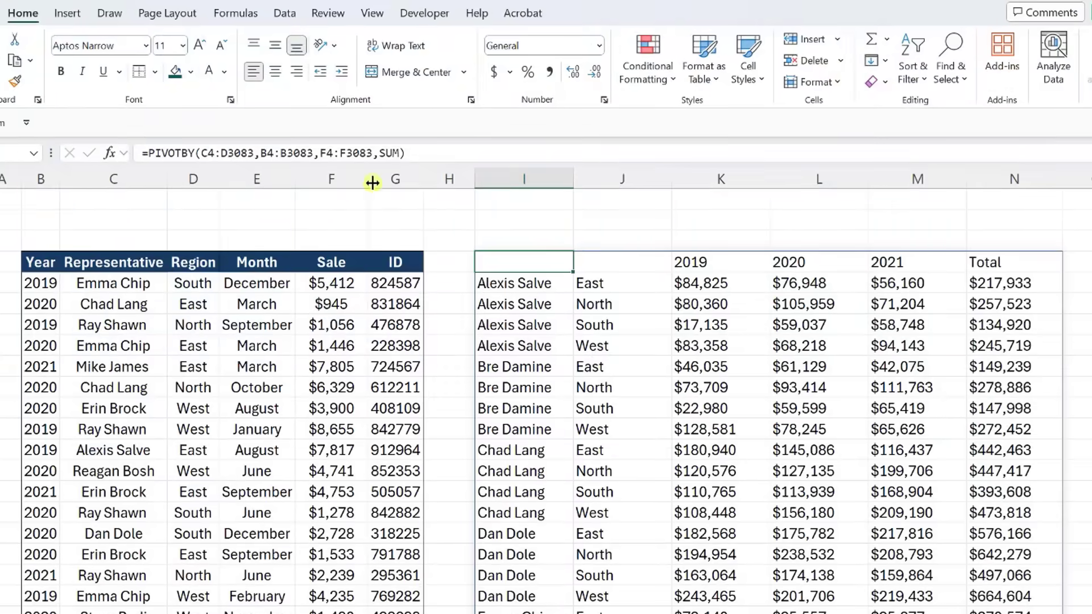
Add a field_headers argument of 3 to the PIVOTBY formula
click(402, 152)
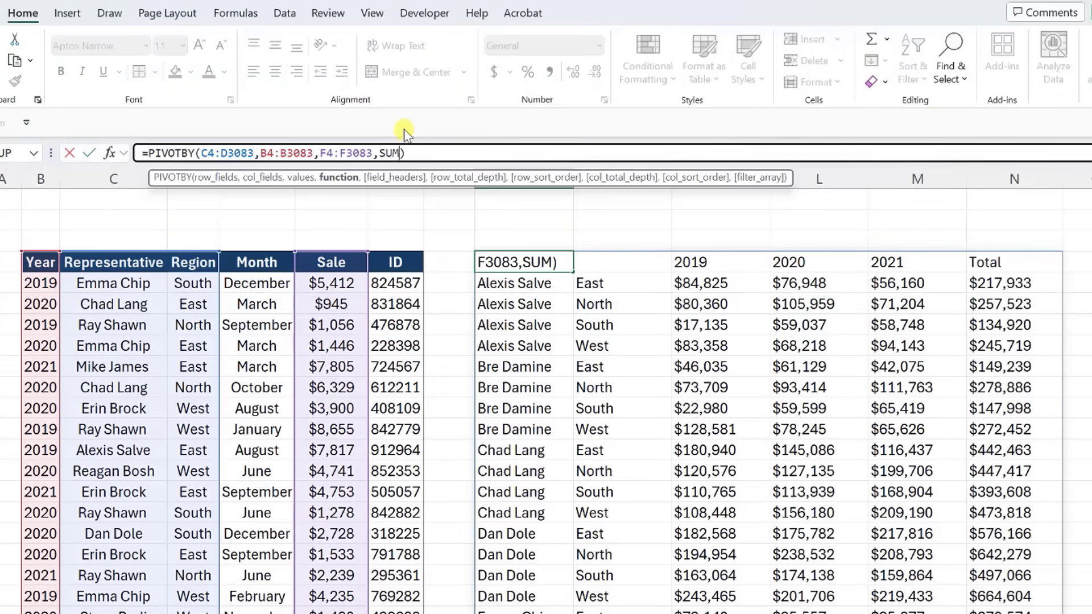
text(,)
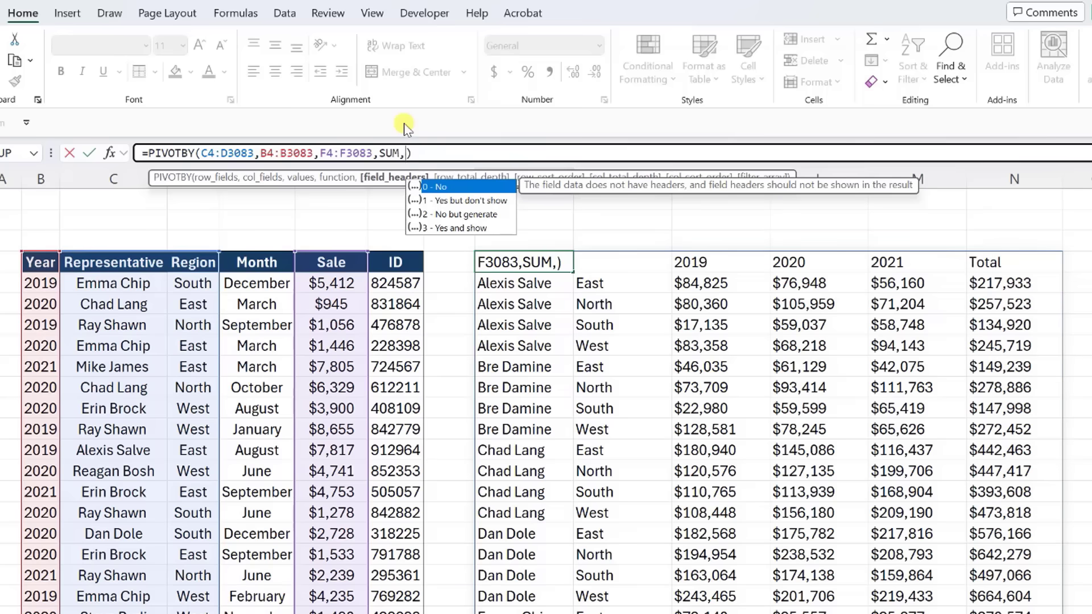
text(3)
key(Return)
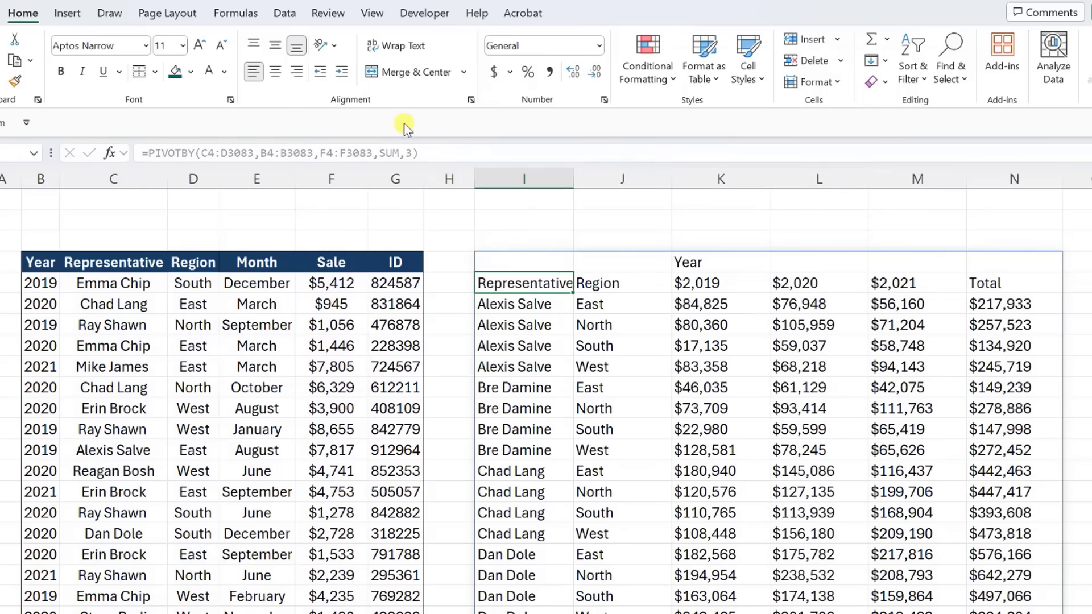
key(Up)
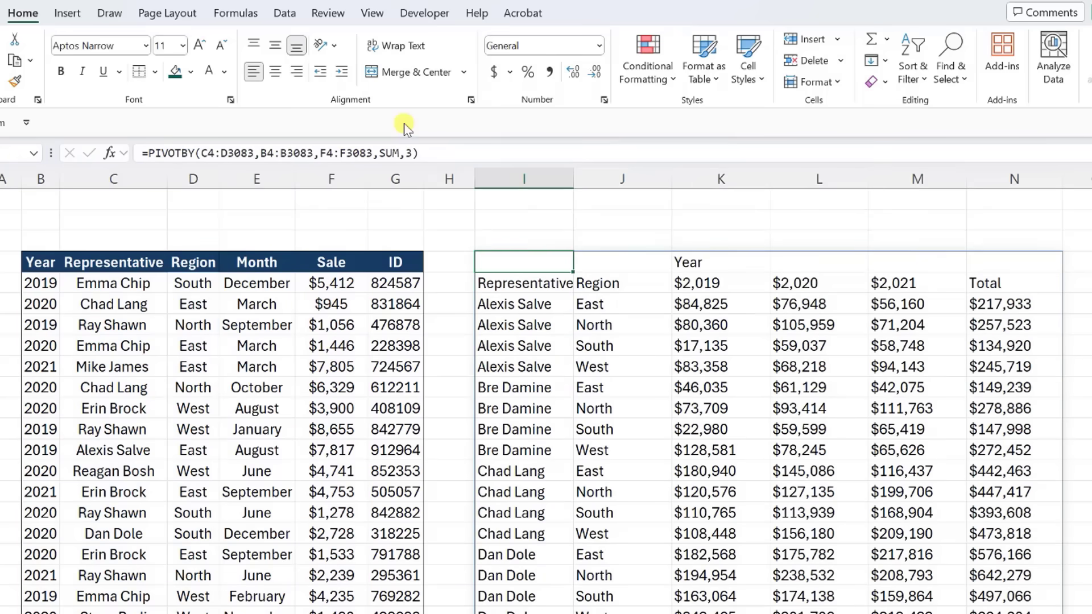
Change field_headers from 3 to 1 so no header labels appear
click(413, 153)
key(BackSpace)
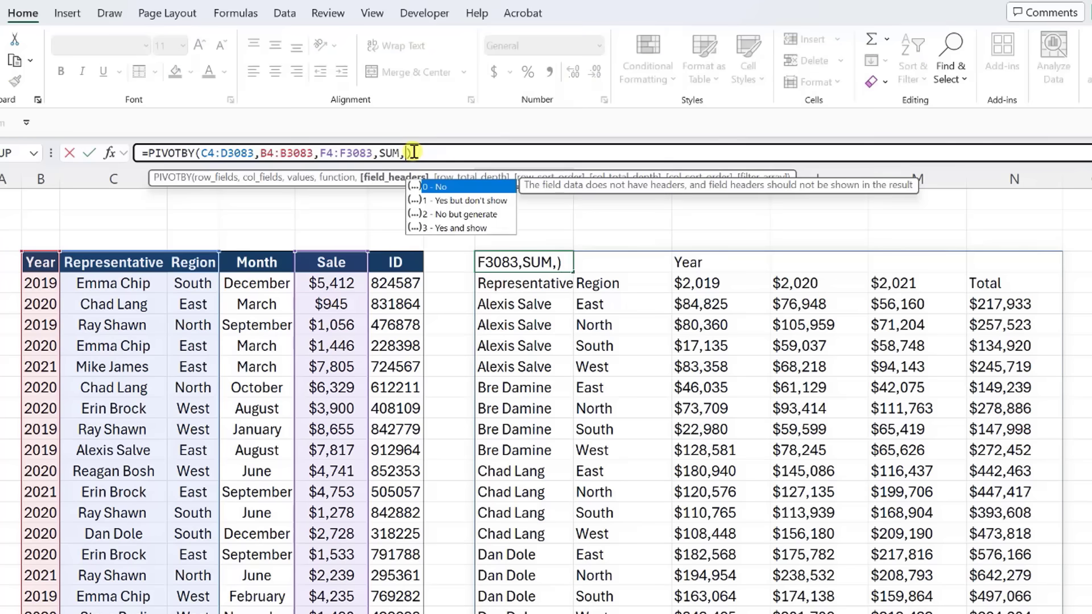
text(1)
key(Return)
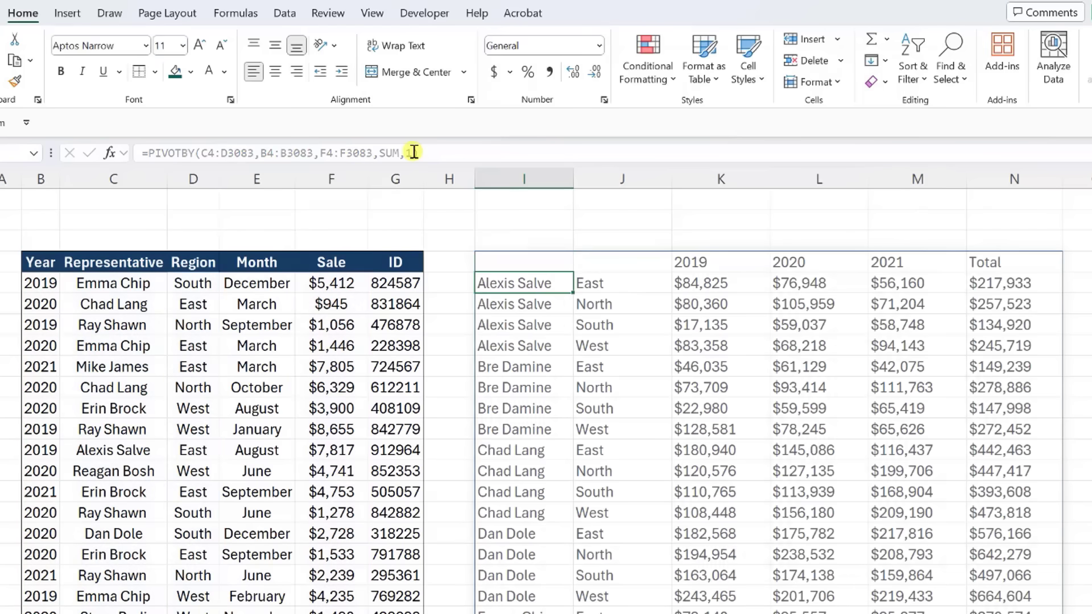
key(Up)
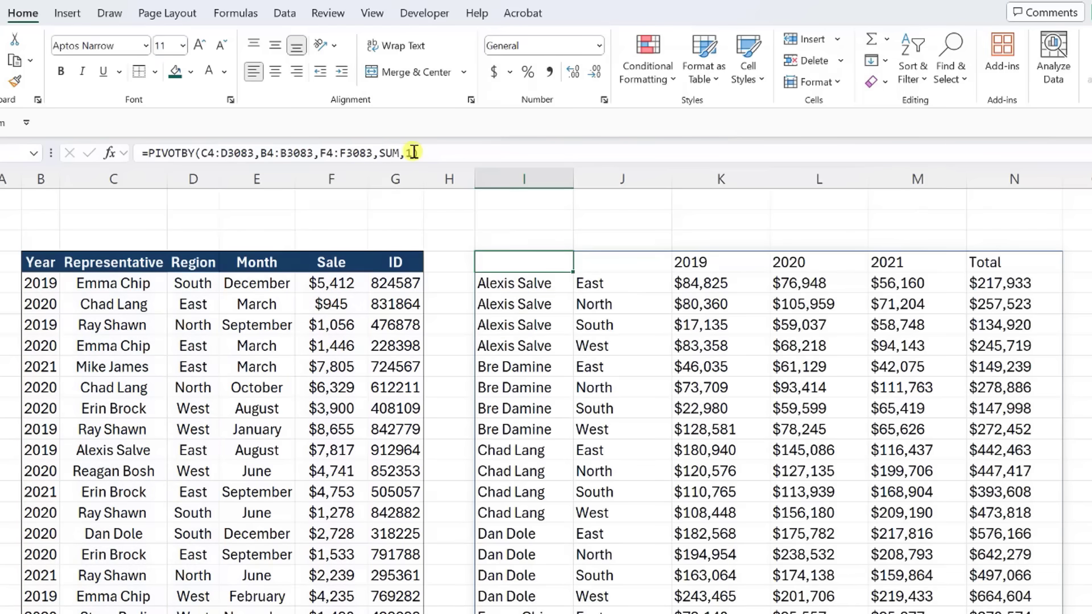
click(413, 152)
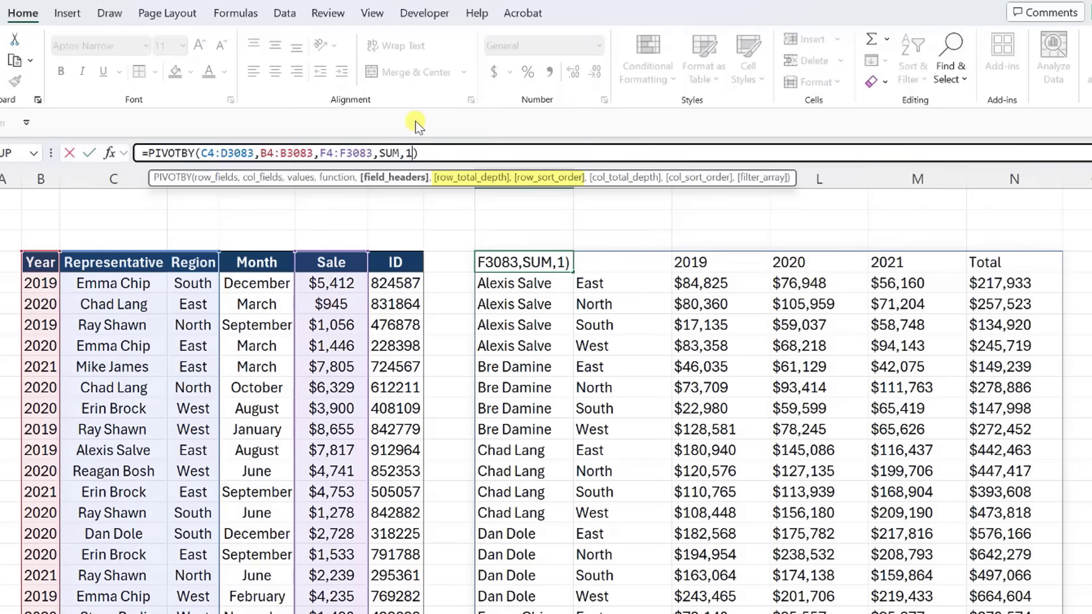
Set row_total_depth and col_total_depth to 0, making the formula end SUM,1,0,,0)
key(Left)
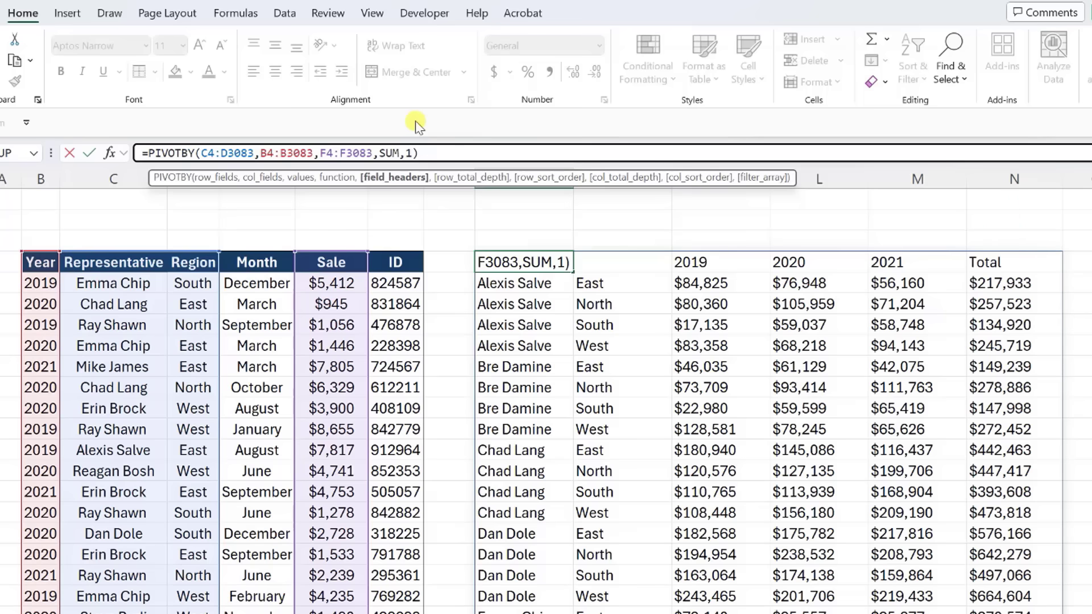
text(,)
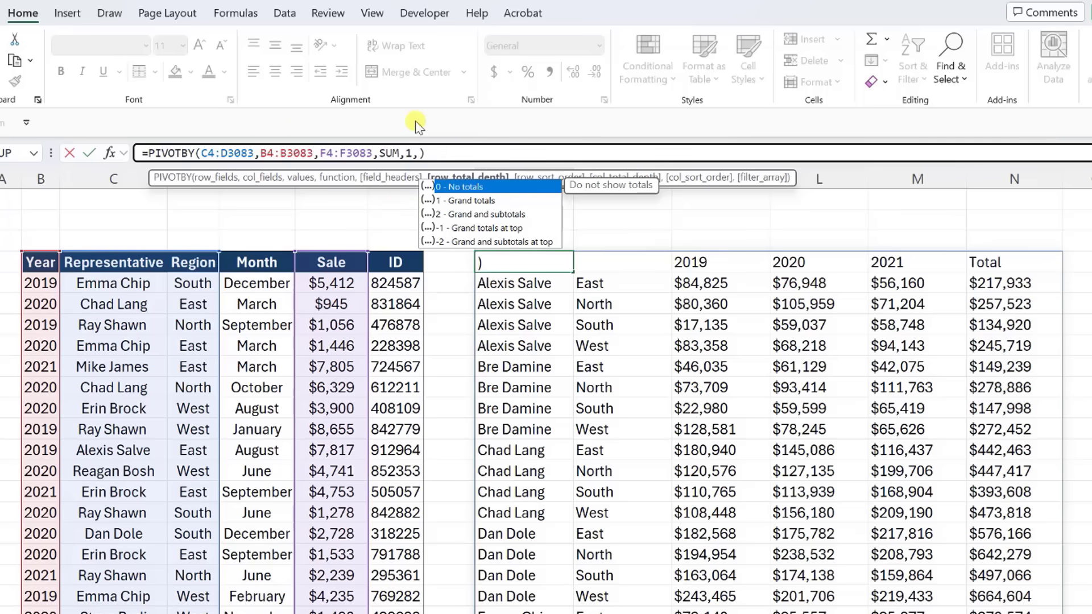
text(0,,0)
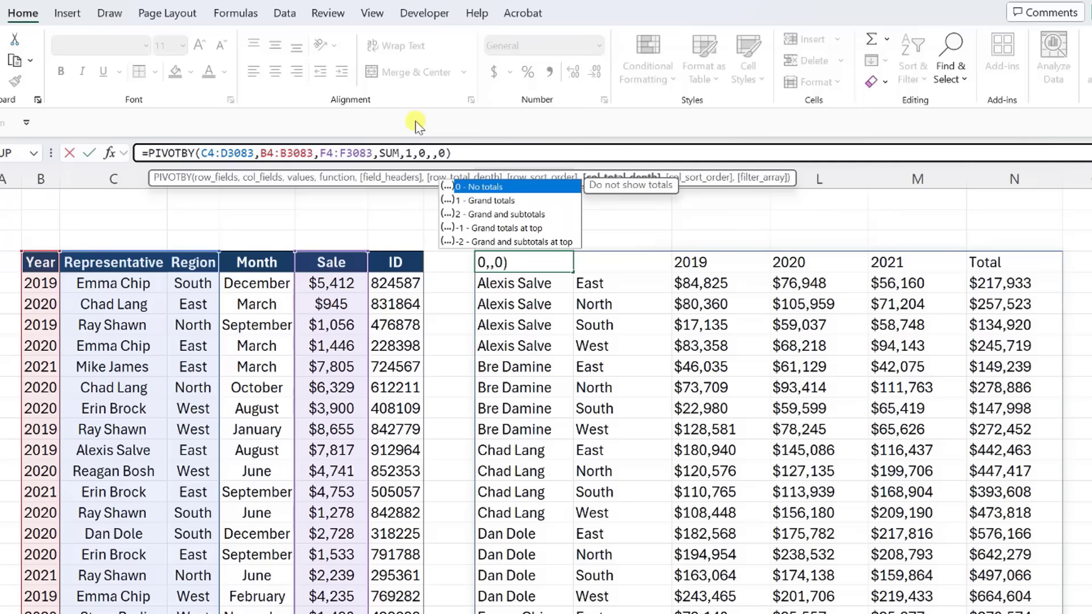
key(Return)
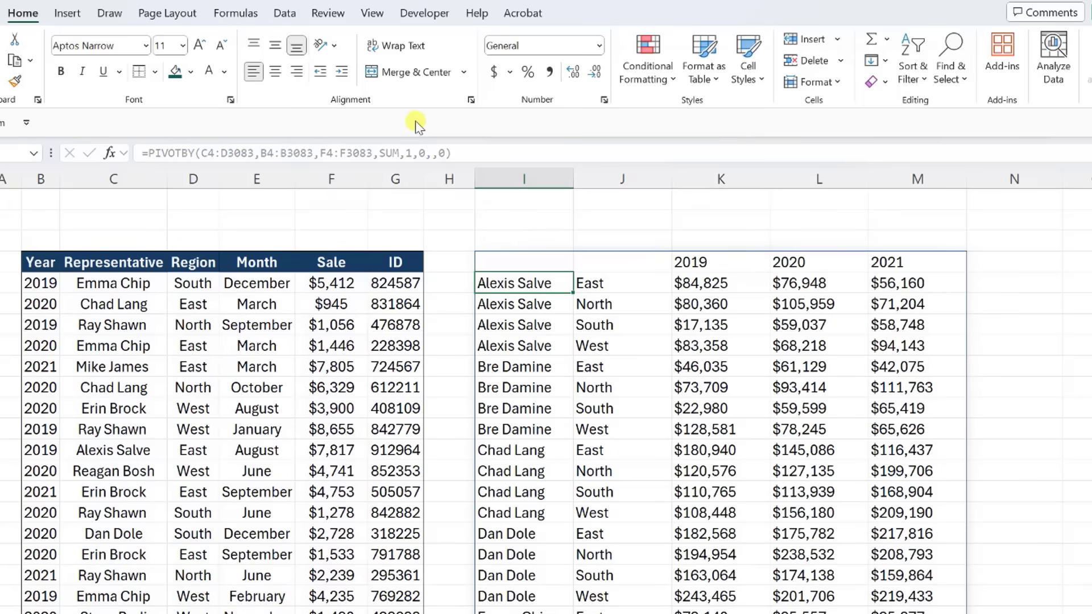
Change row_total_depth to 2 and col_total_depth to 1 for representative subtotals and a Total column
key(Up)
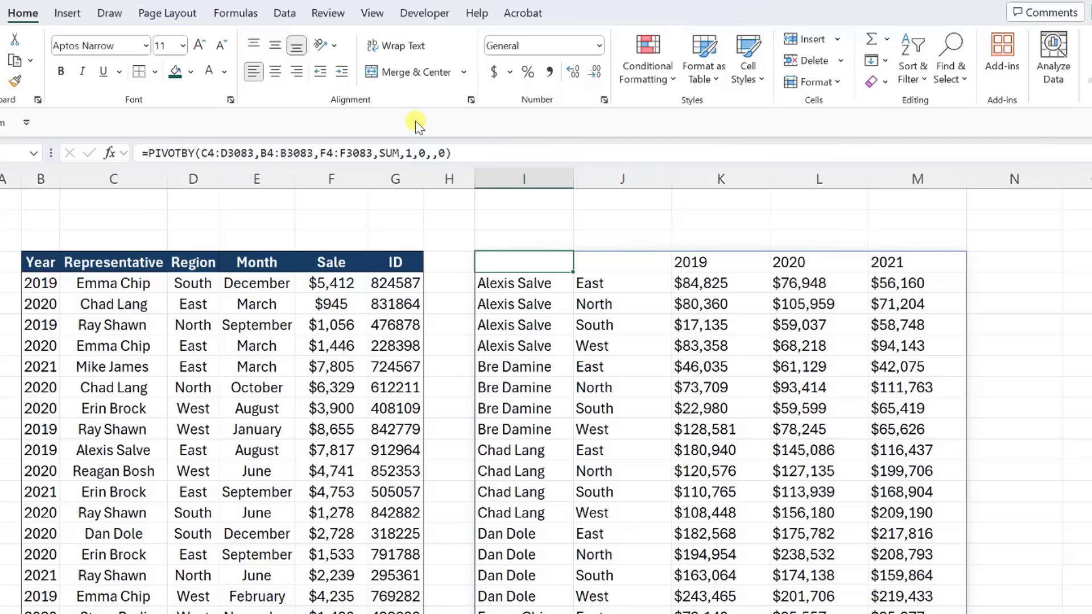
click(426, 153)
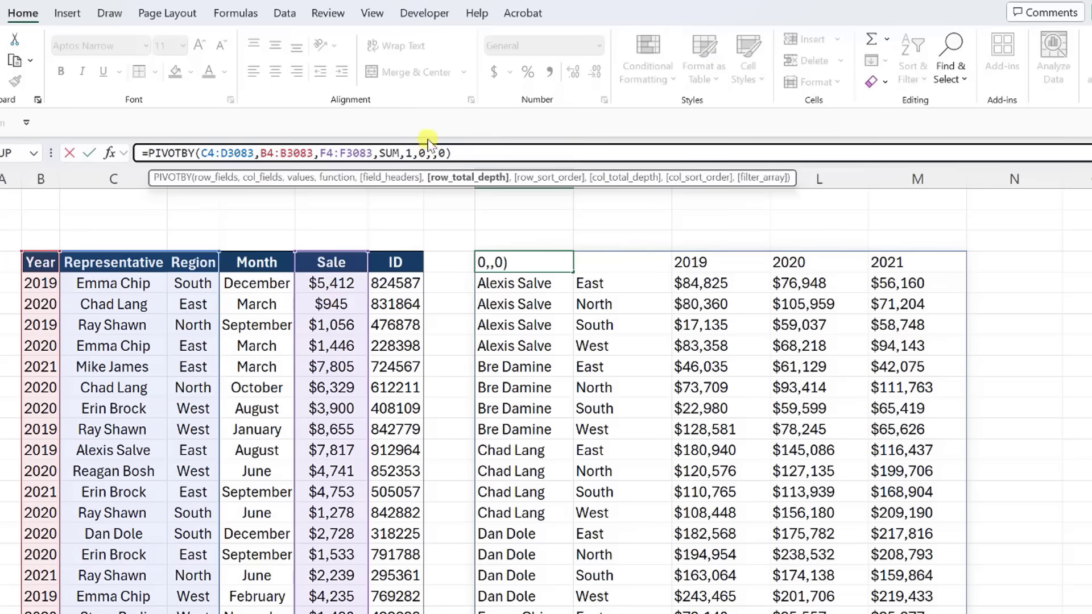
key(BackSpace)
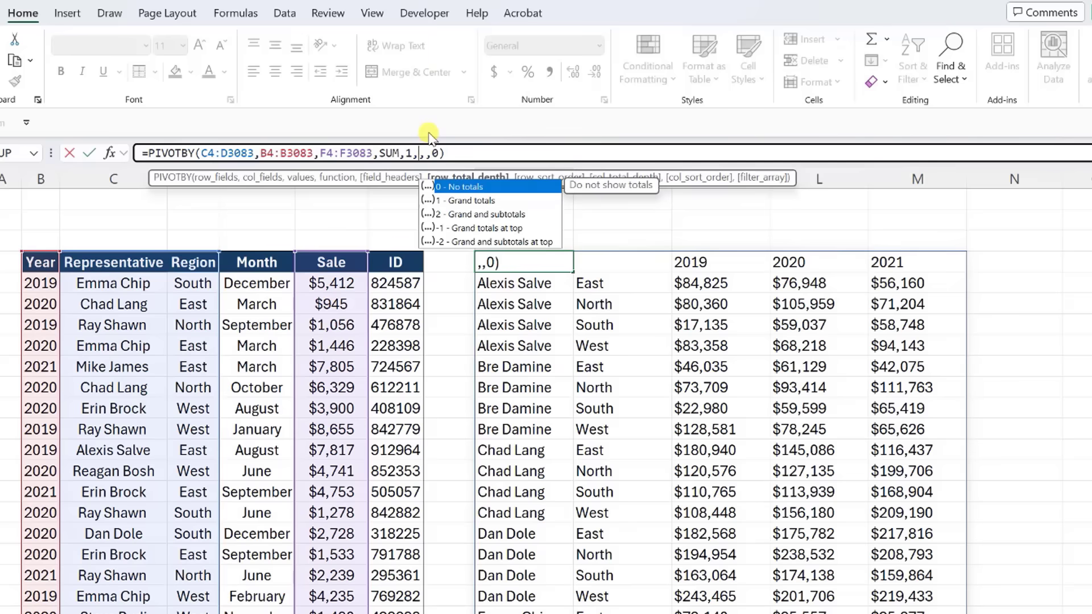
text(2)
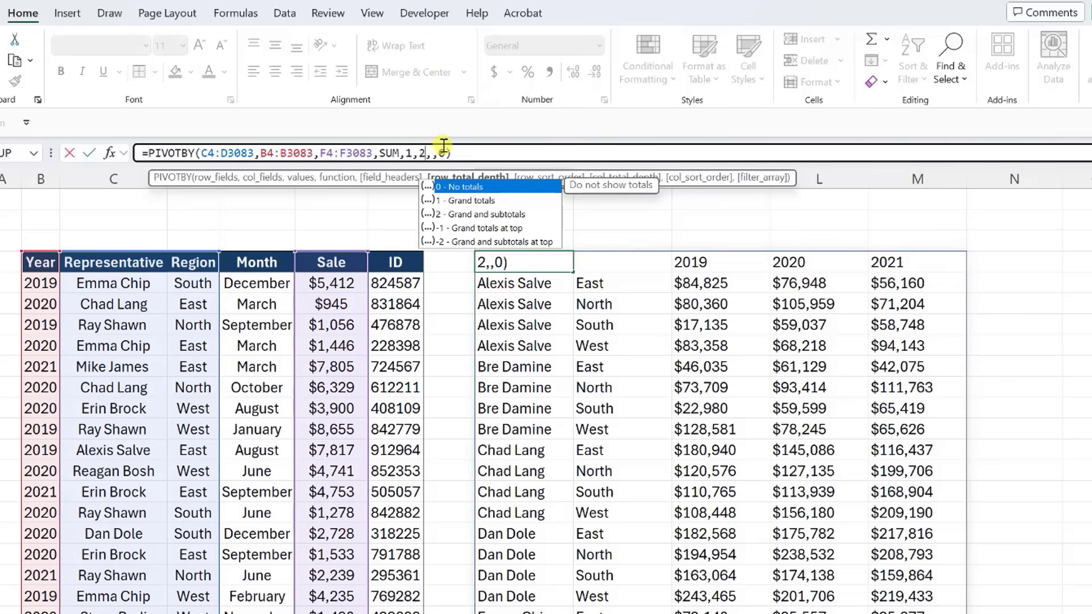
key(Right)
key(Right)
key(Delete)
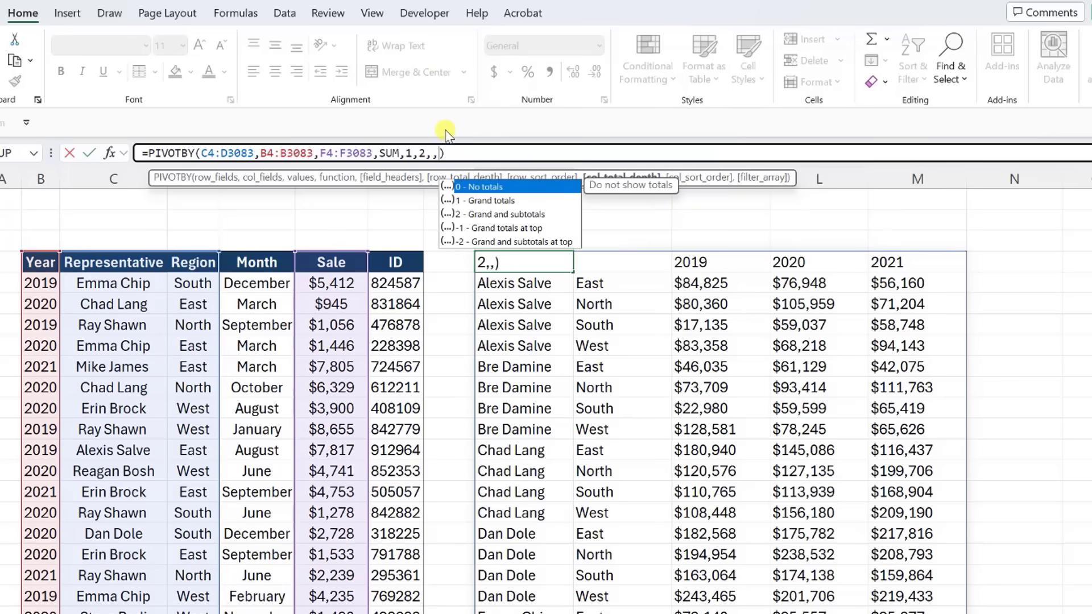
text(1)
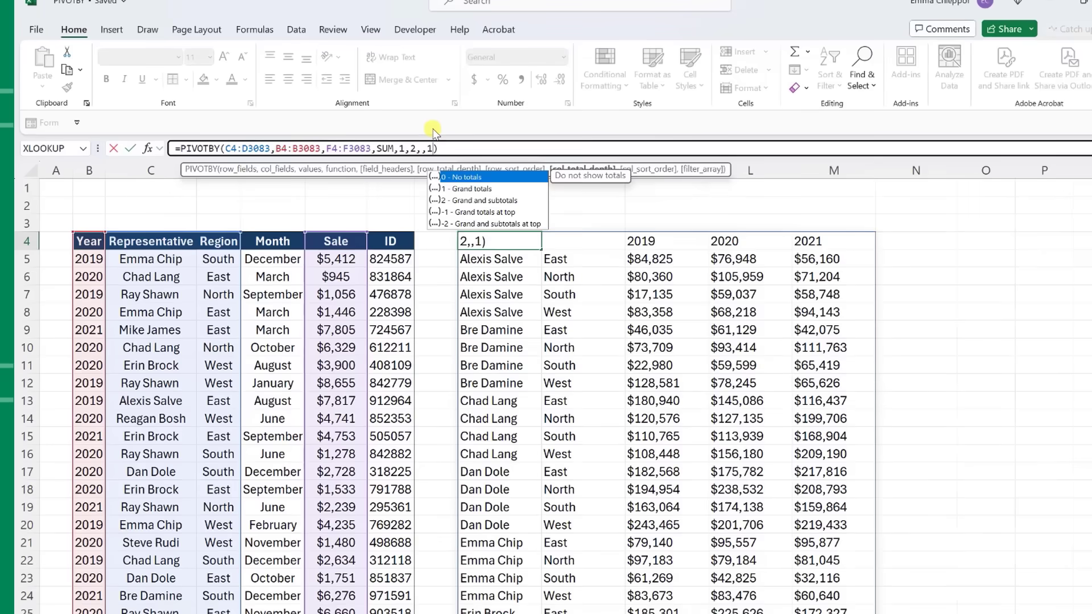
key(Return)
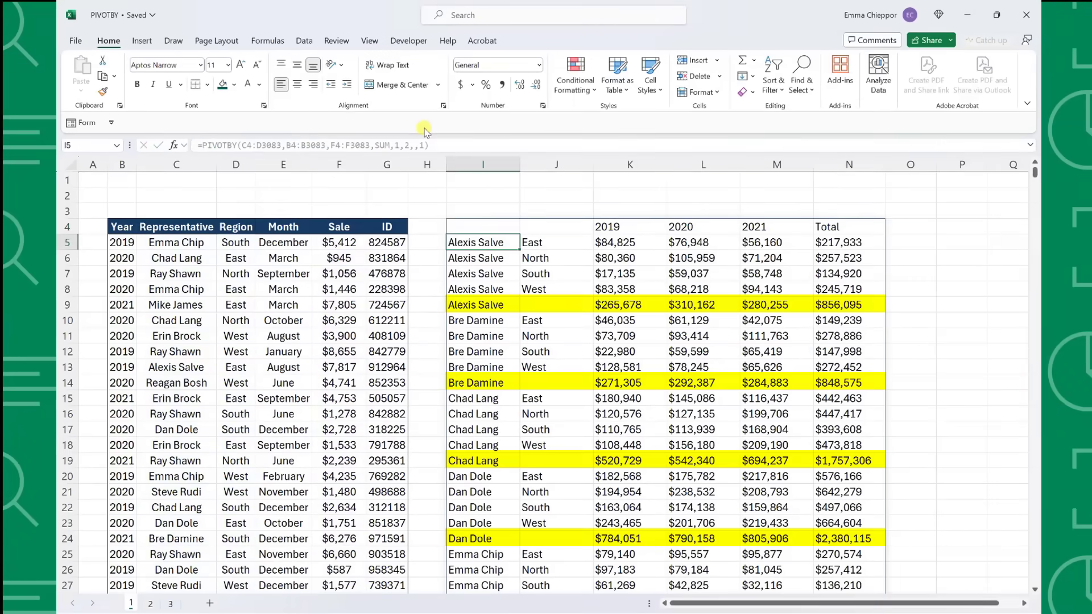
key(Up)
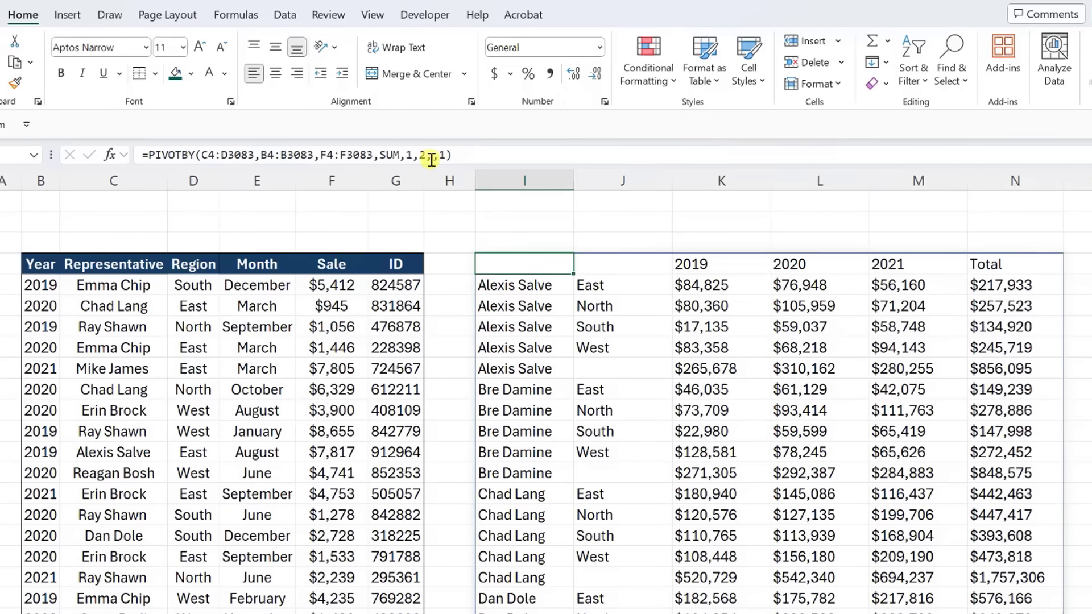
Try a row_sort_order of -1 to list representatives Z–A, then remove the minus sign
click(435, 155)
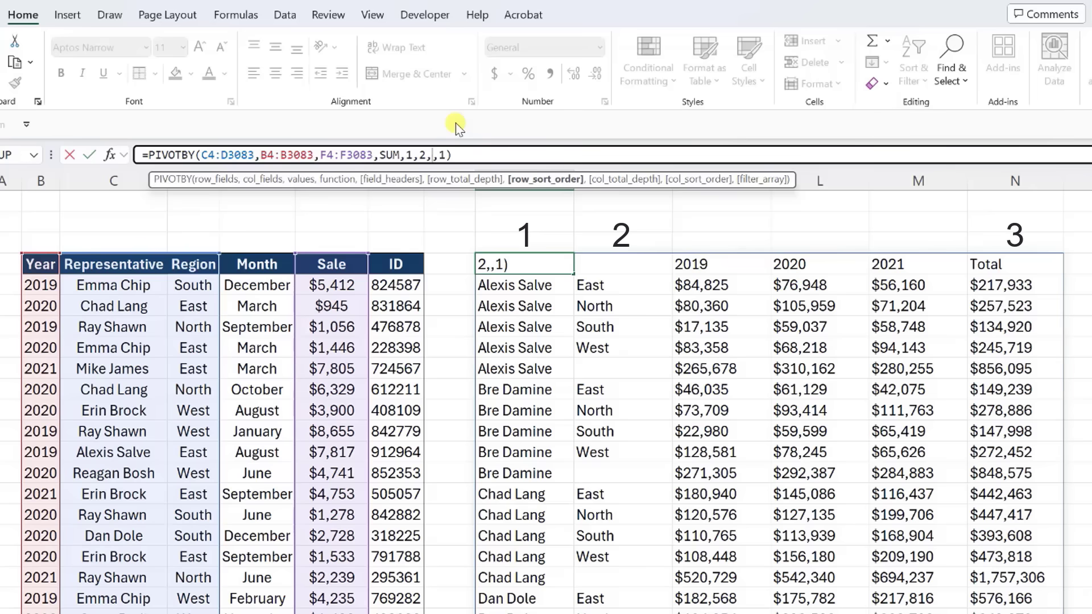
text(-1)
key(ctrl+Return)
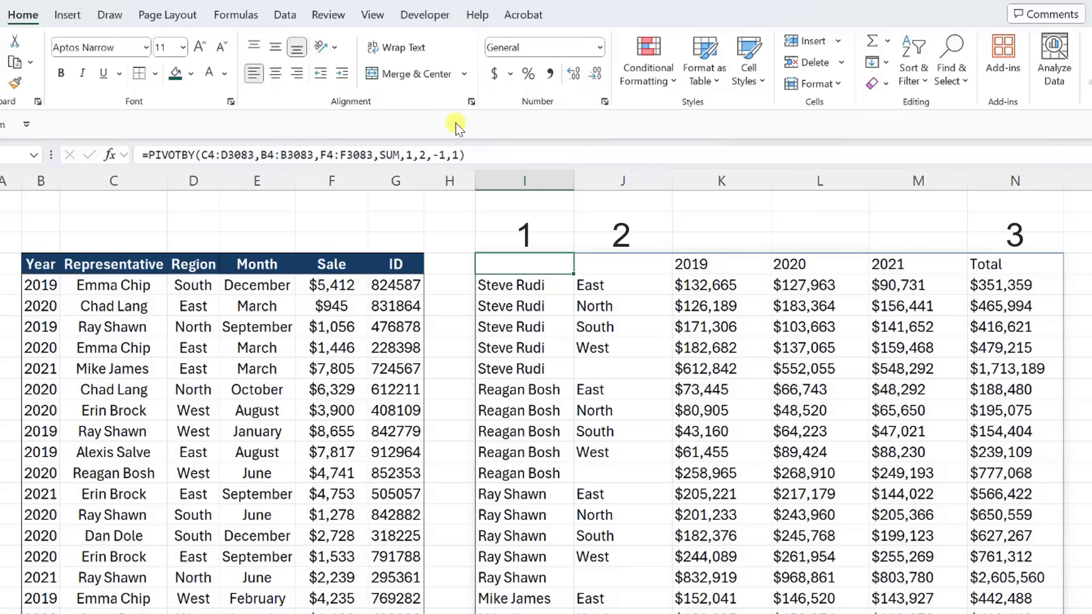
click(441, 155)
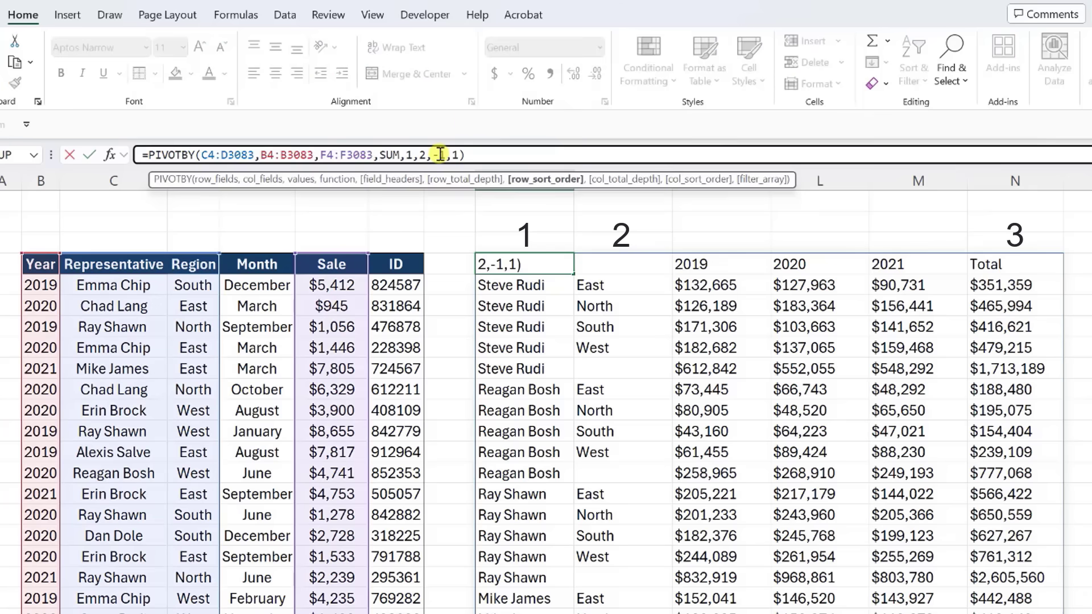
key(BackSpace)
Set row_sort_order to -3 so rows rank by Total, largest first
key(Return)
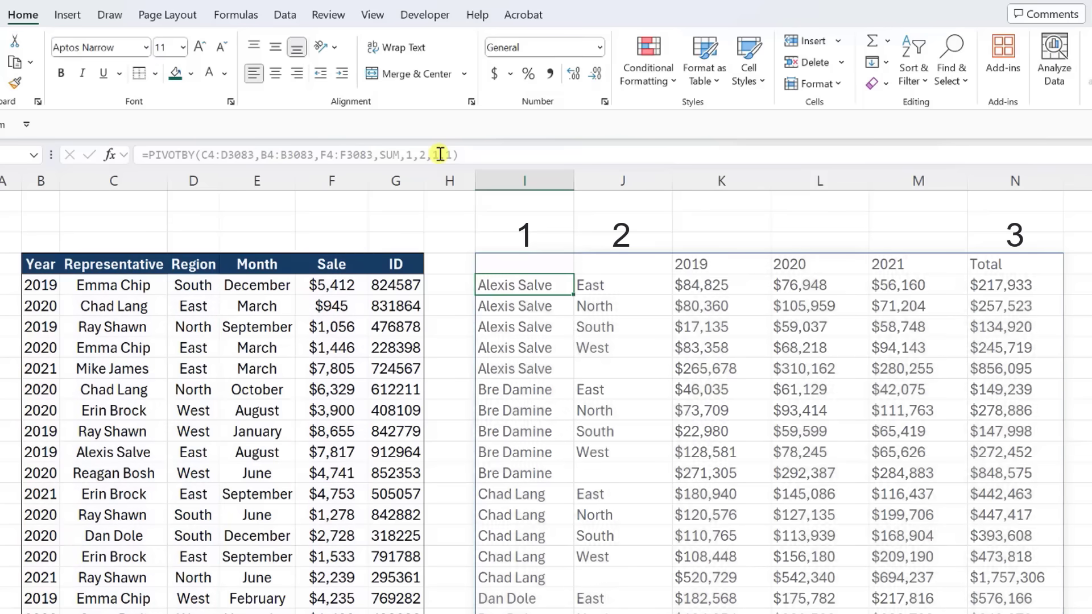
key(Up)
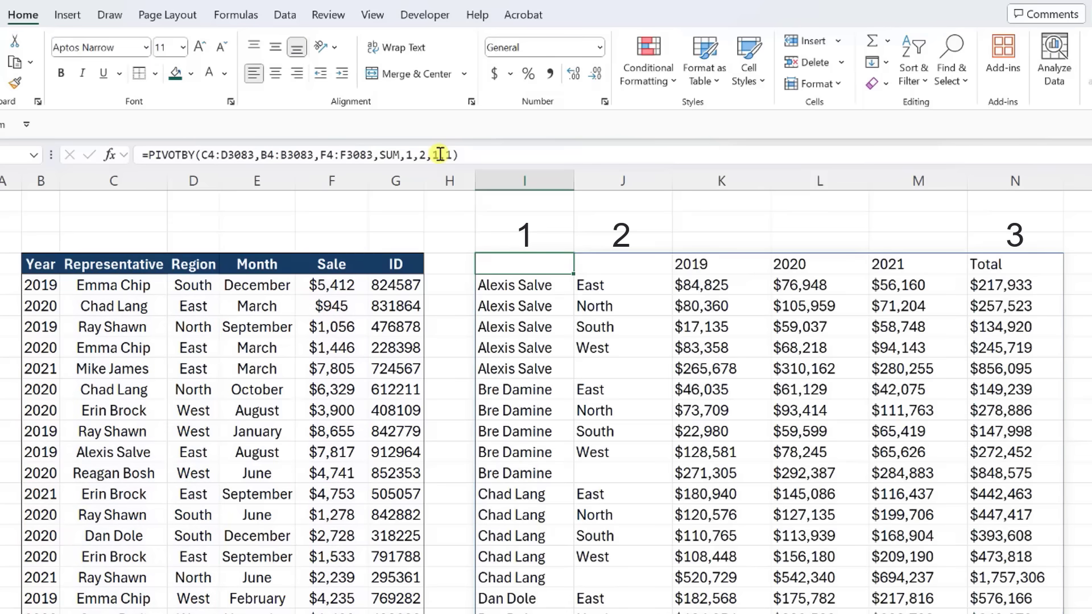
click(439, 154)
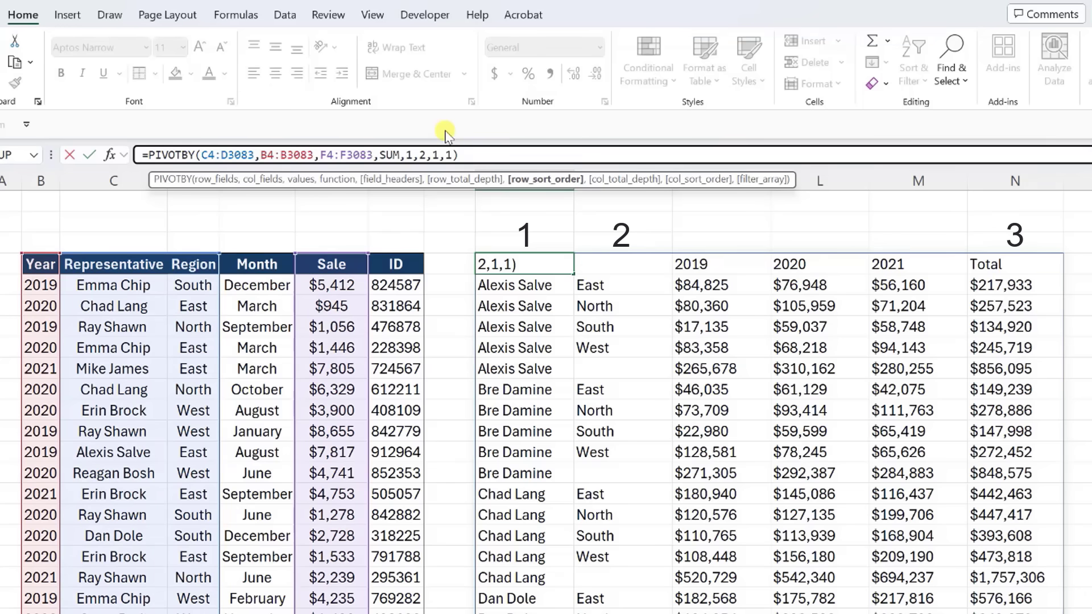
key(BackSpace)
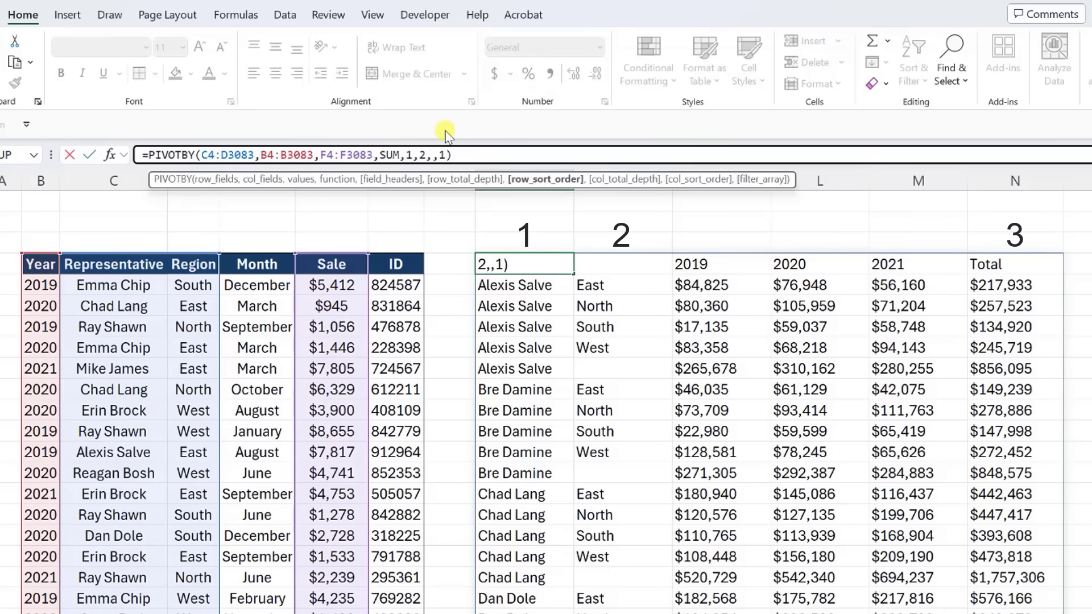
text(-3)
key(Return)
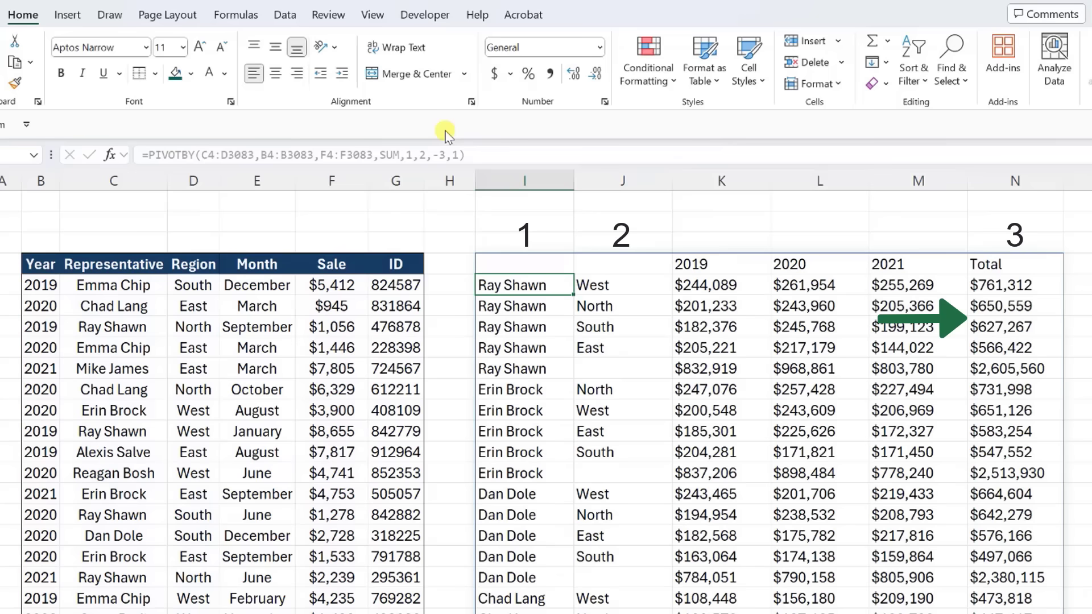
key(Up)
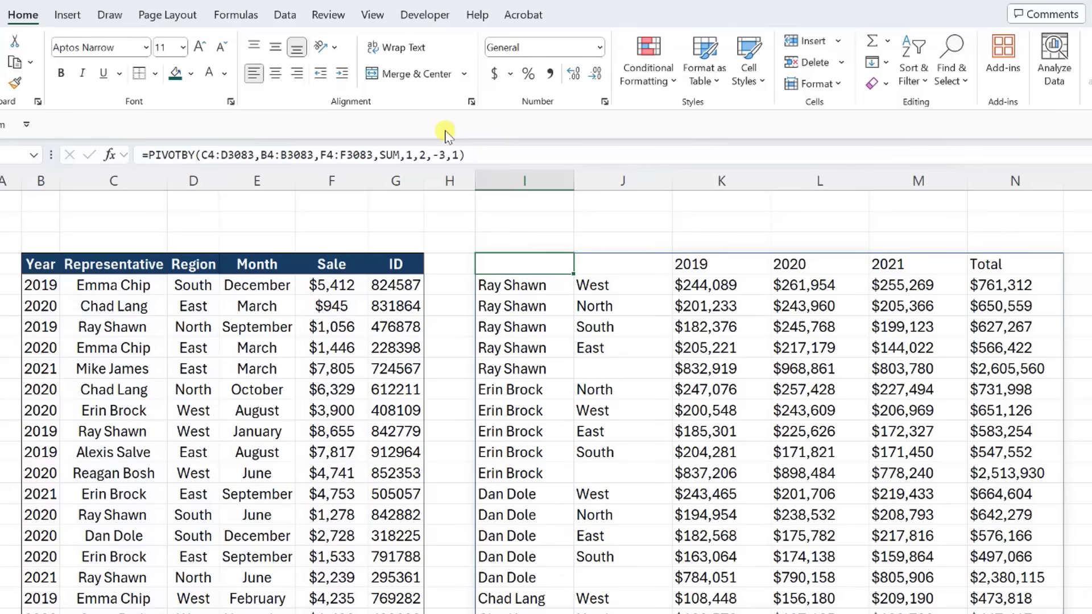
Add the filter_array D4:D3083="West" so only West region sales are included
click(459, 154)
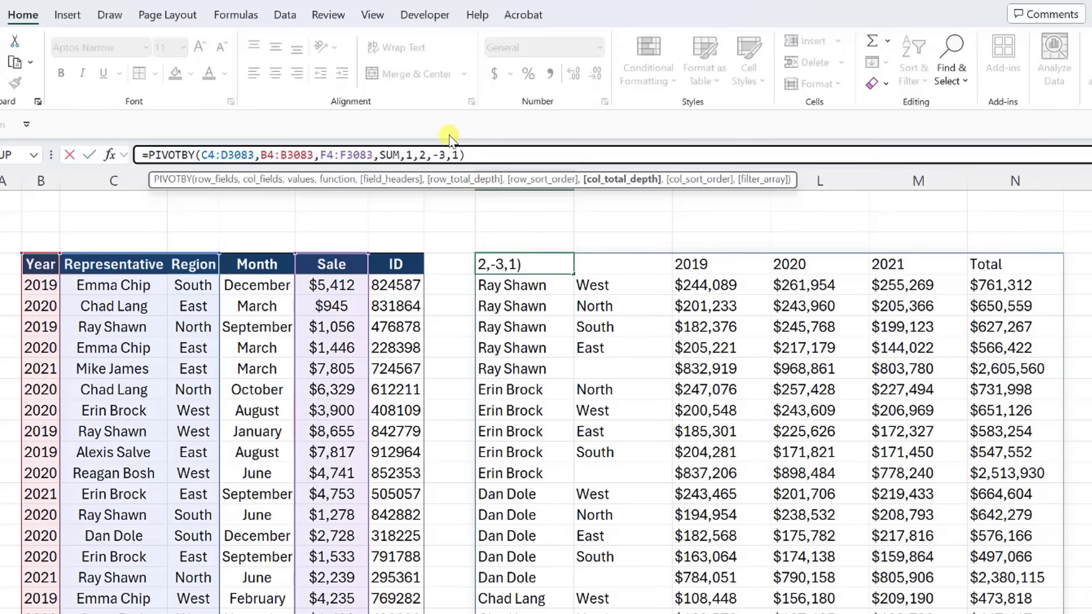
text(,,,)
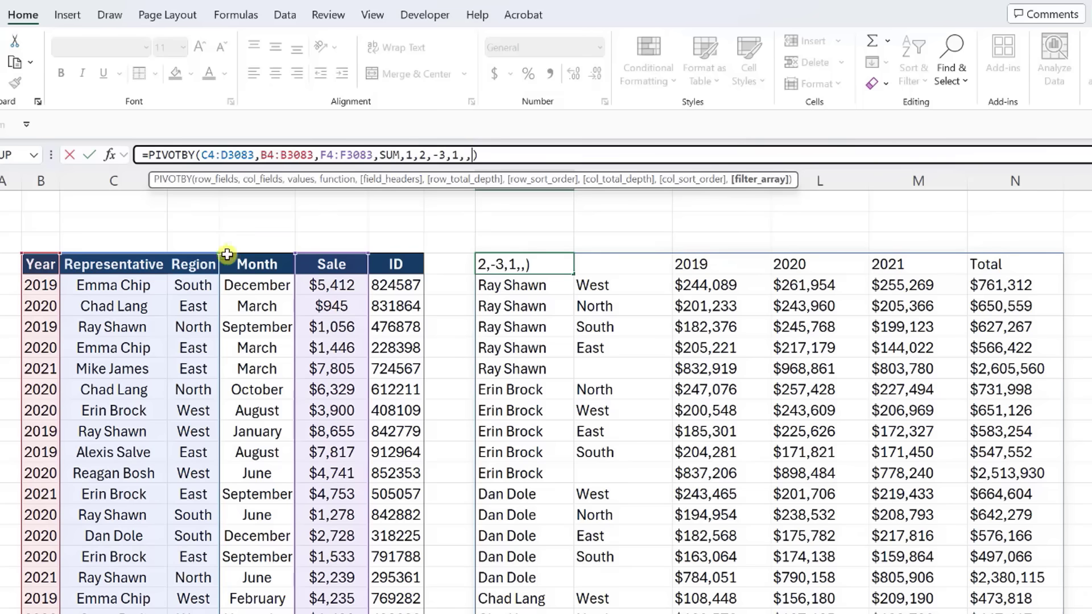
click(201, 264)
key(ctrl+shift+Down)
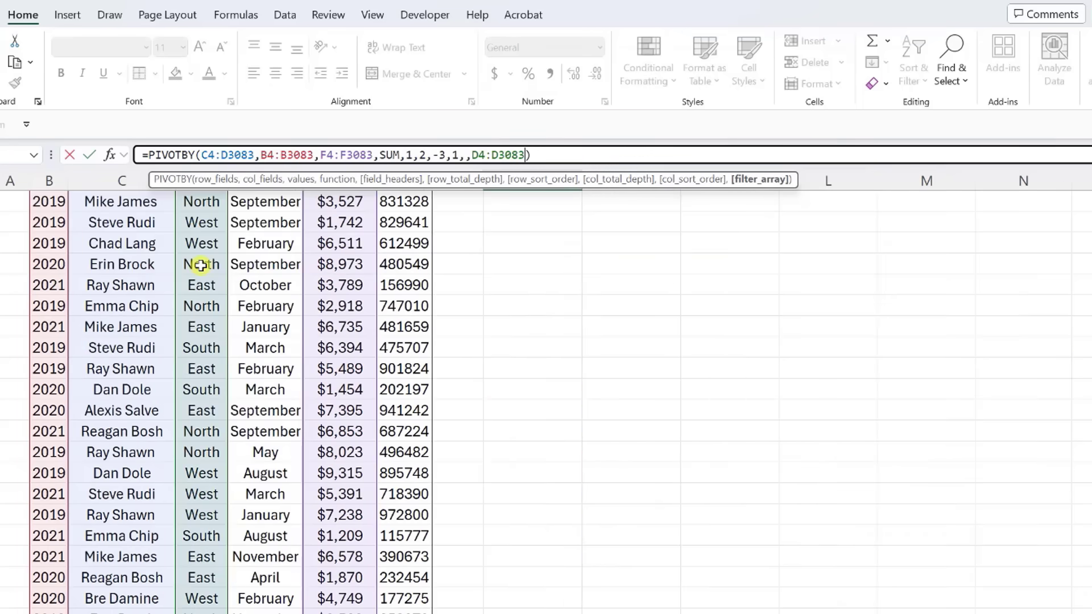
key(ctrl+BackSpace)
text(="We)
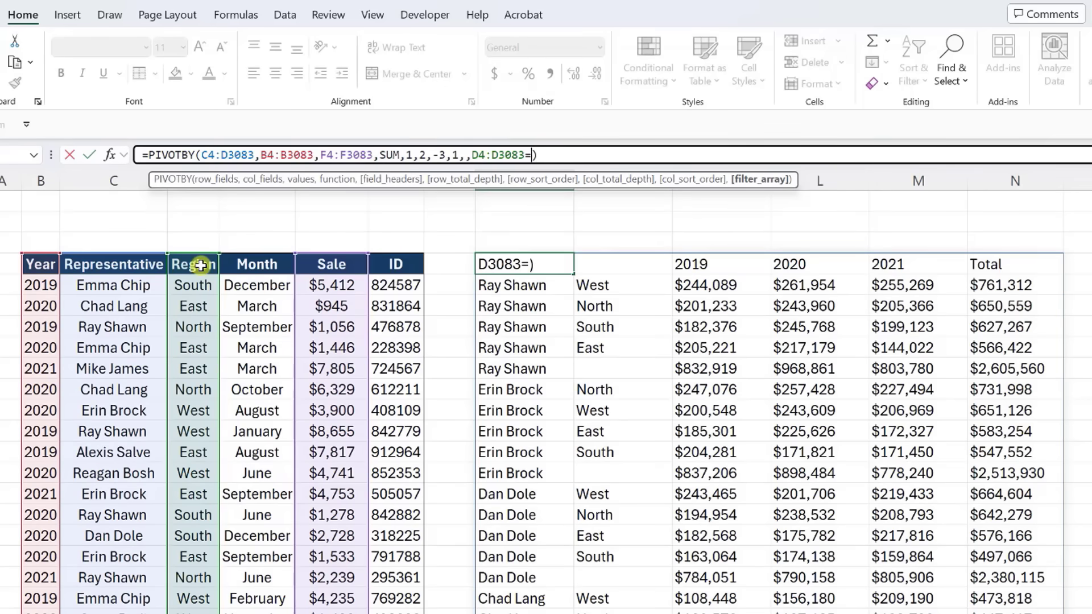
text(st")
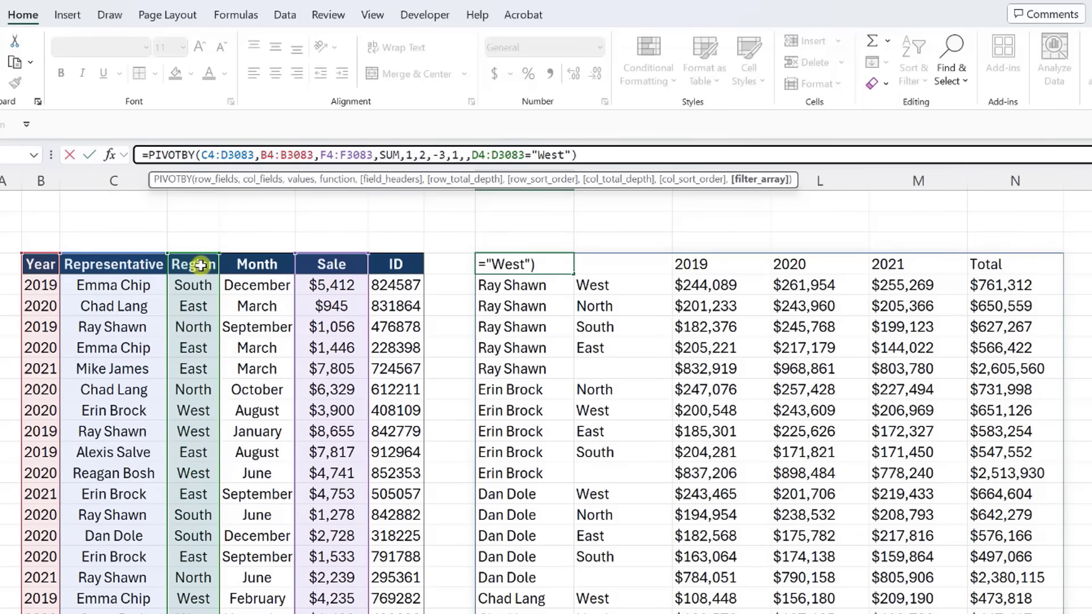
key(ctrl+Return)
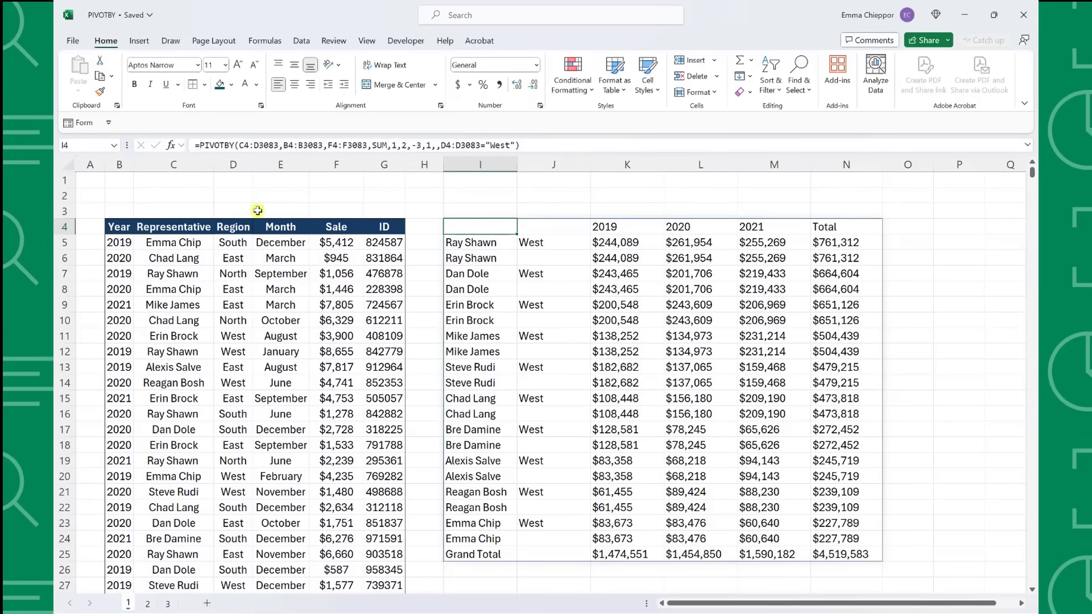
Change row_total_depth from 2 to 1, leaving only the $4,519,583 grand total
click(405, 147)
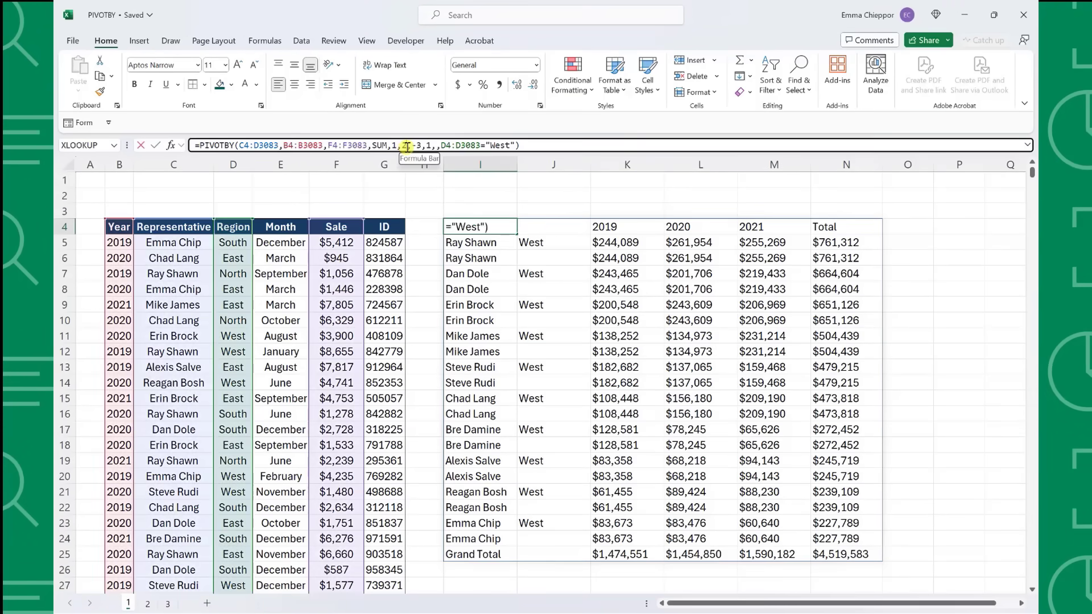
text(1)
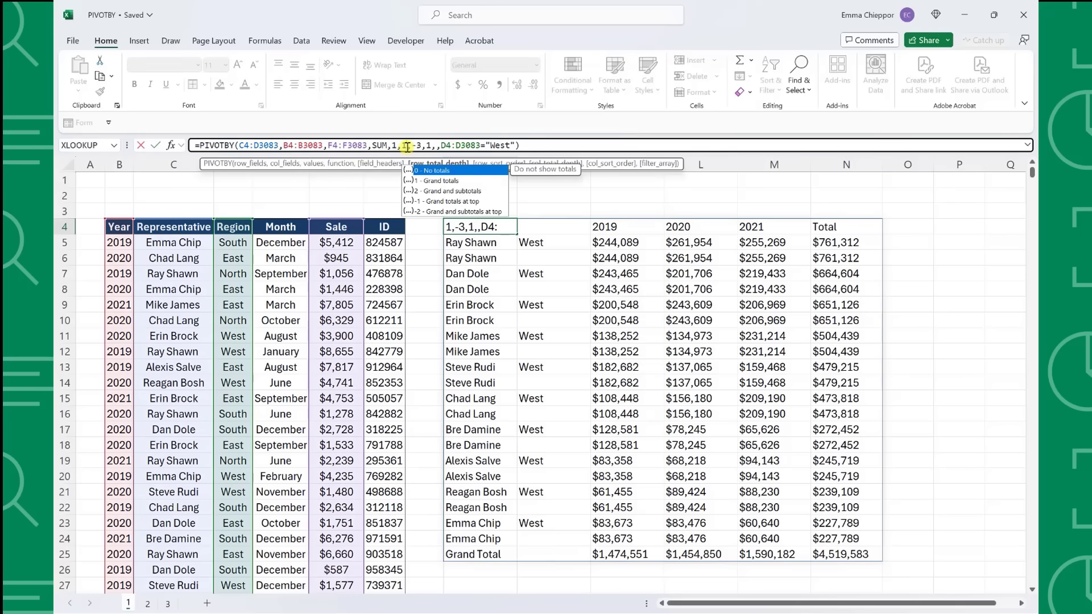
key(Return)
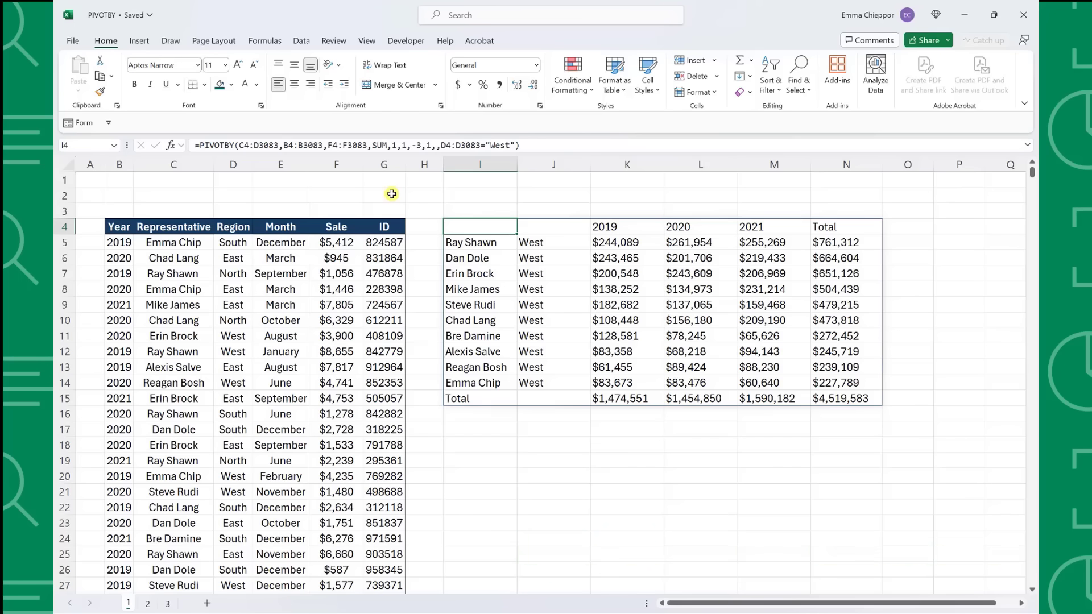
click(350, 384)
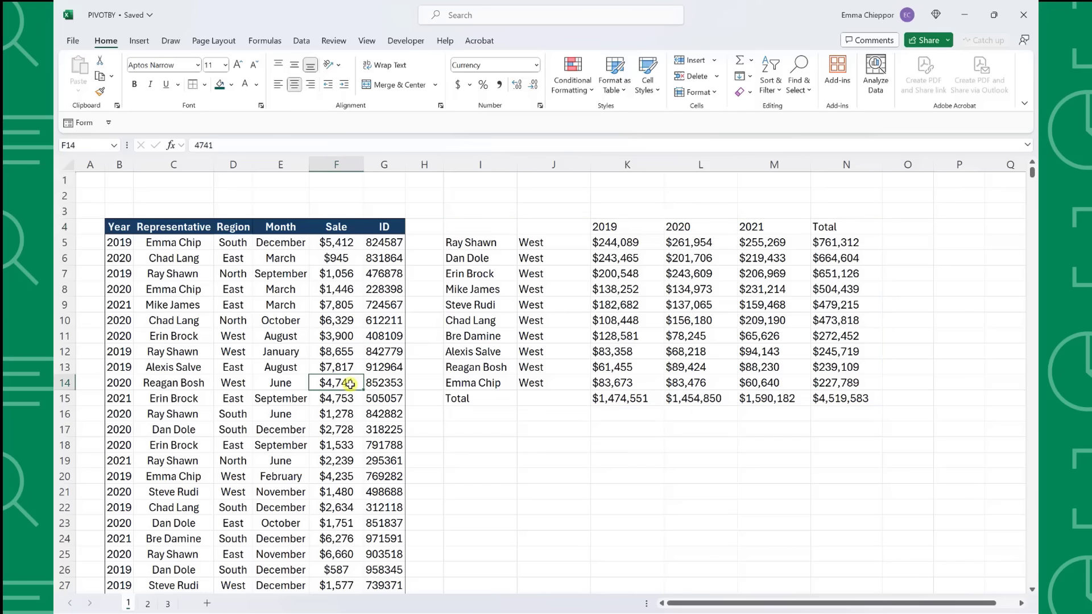
Enter 1000000 as the sale in F14 to test the pivot's re-sorting
text(1000000)
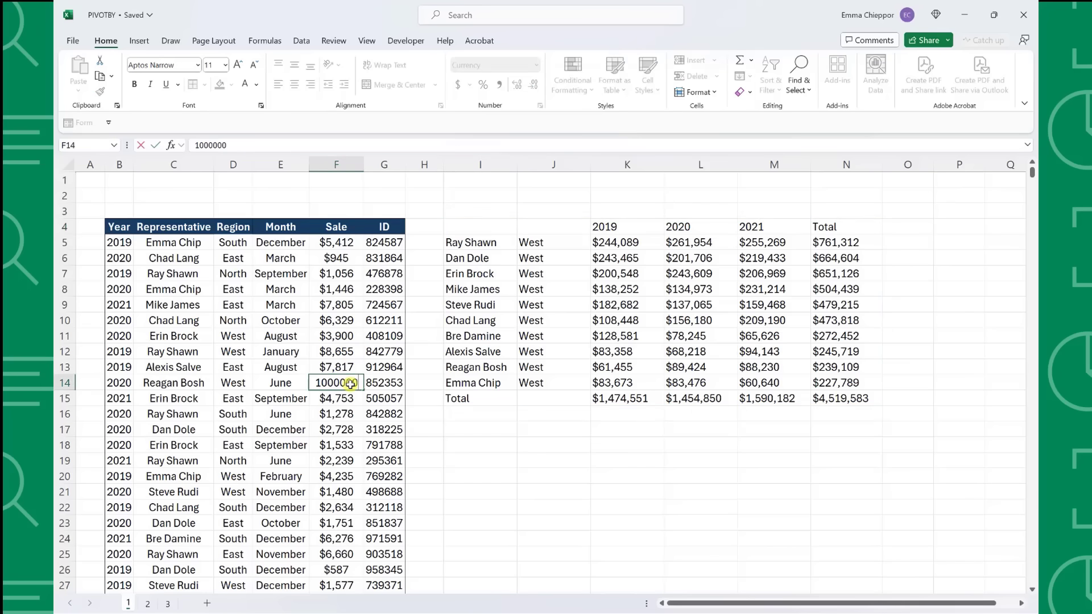
key(Return)
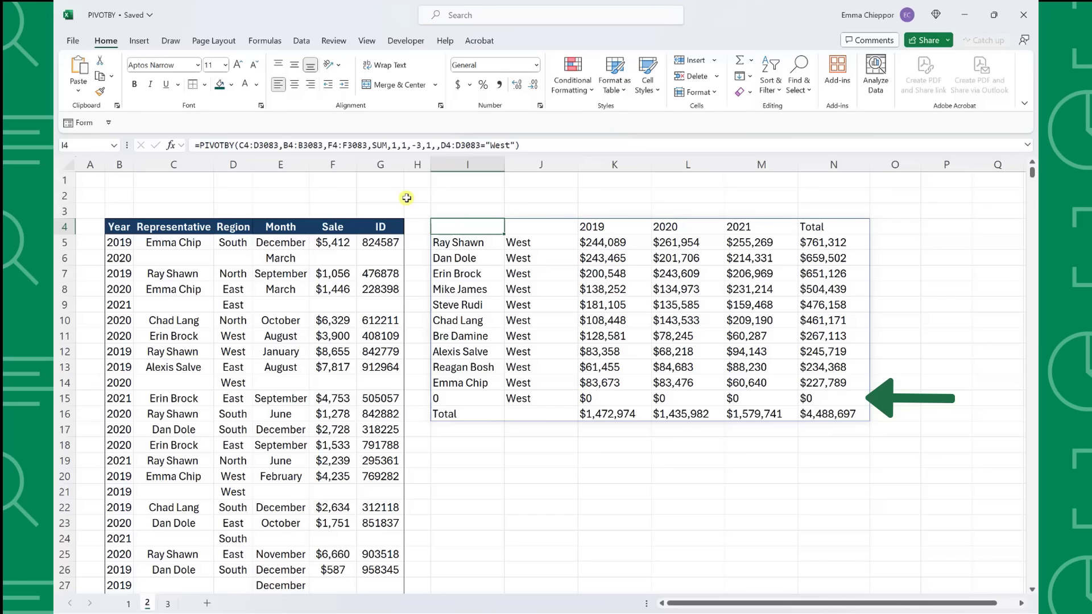
Extend the West filter to (D4:D3083="West")*(G4:G3083<>0) so the 0 row disappears, then go to sheet 3
click(440, 146)
text(()
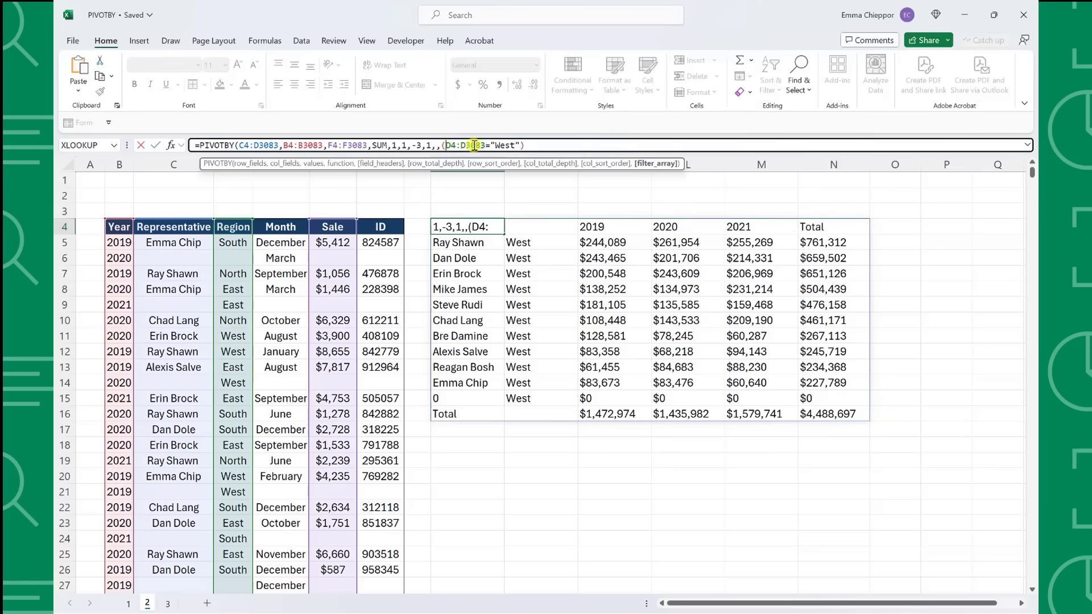
click(519, 145)
text())
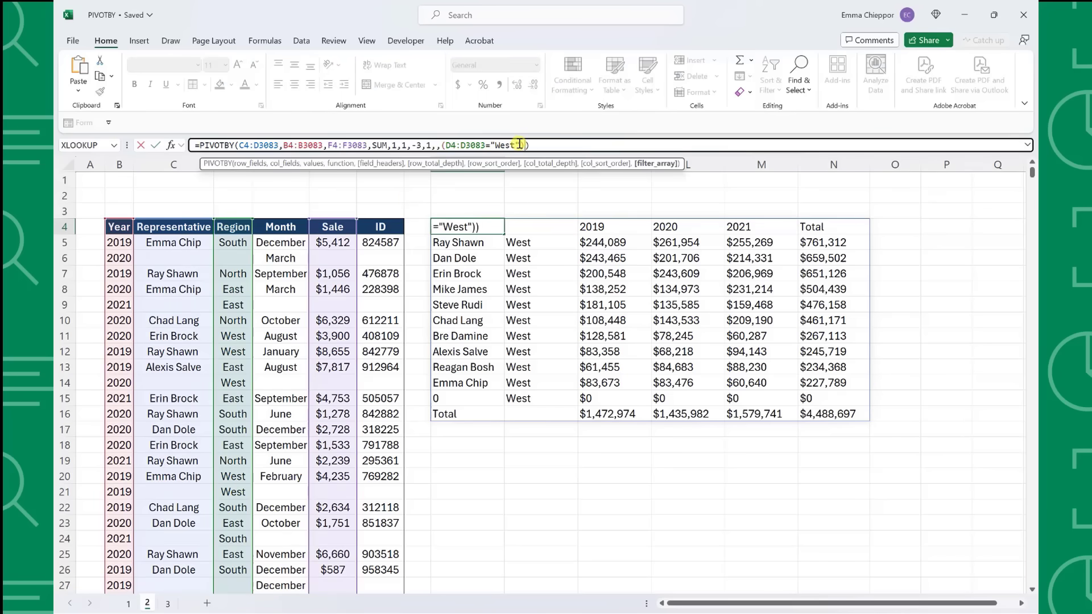
text(*()
click(397, 226)
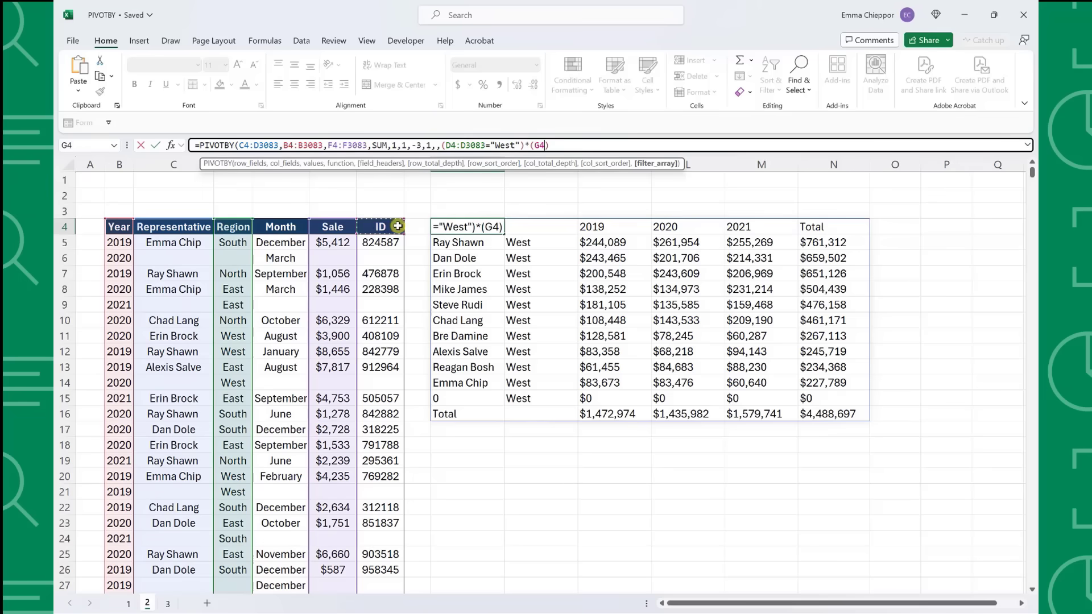
key(ctrl+shift+Down)
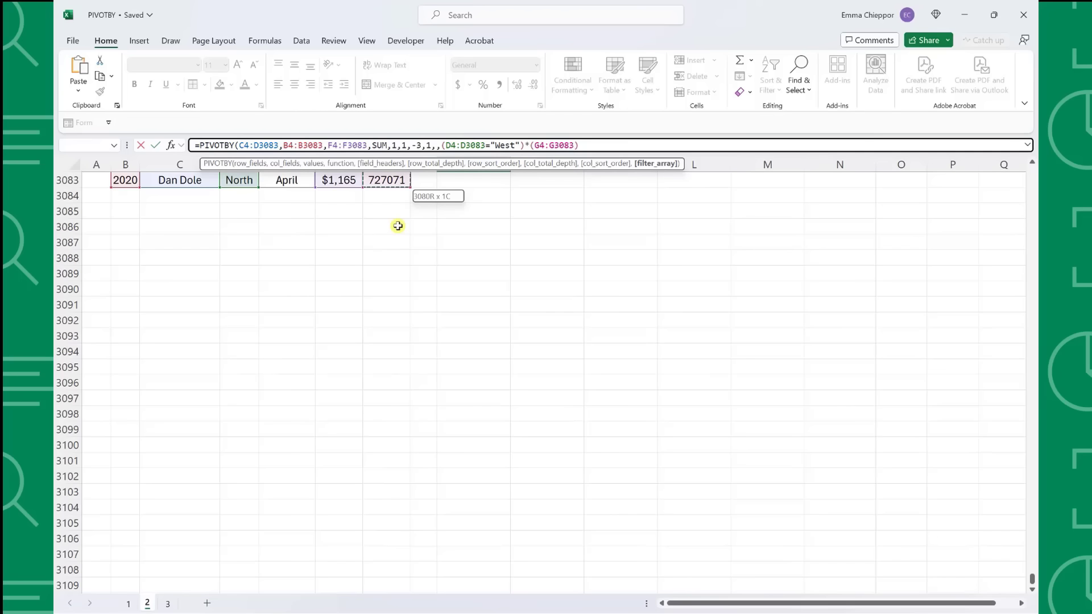
text(<>0))
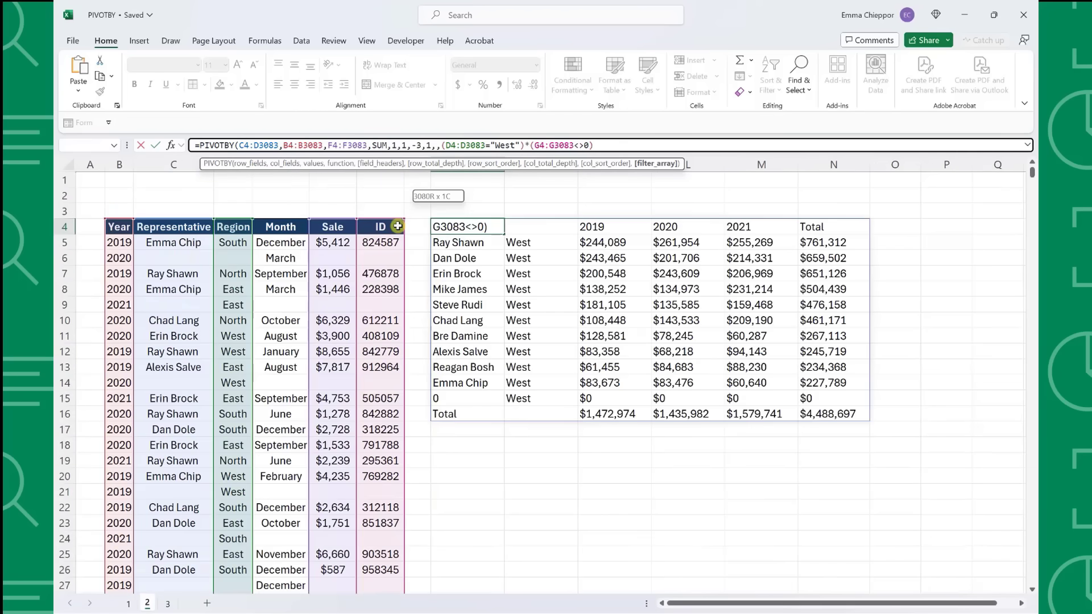
key(ctrl+Return)
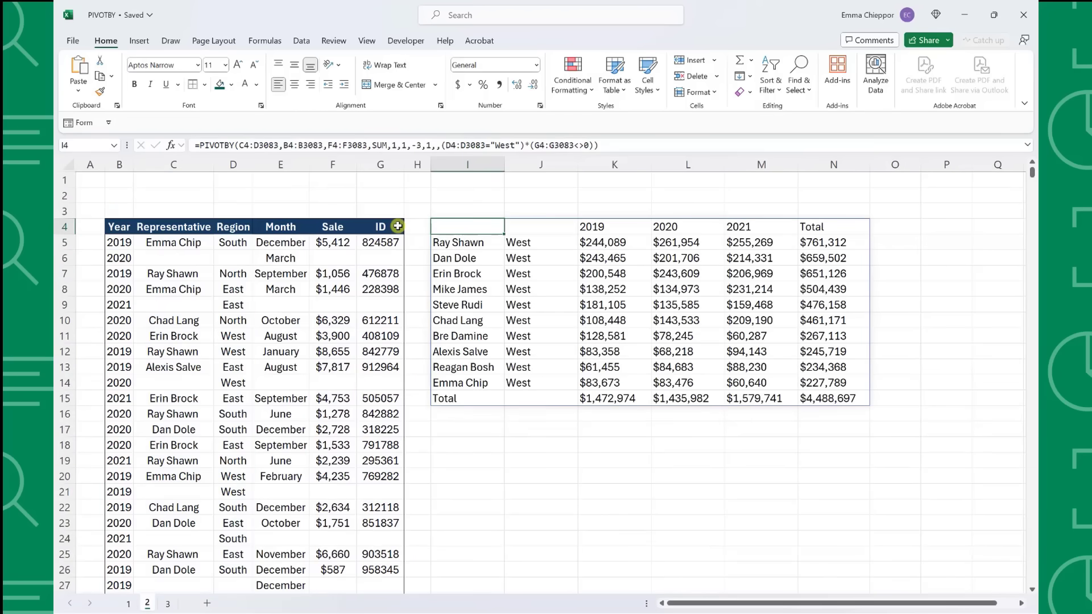
key(ctrl+Page_Down)
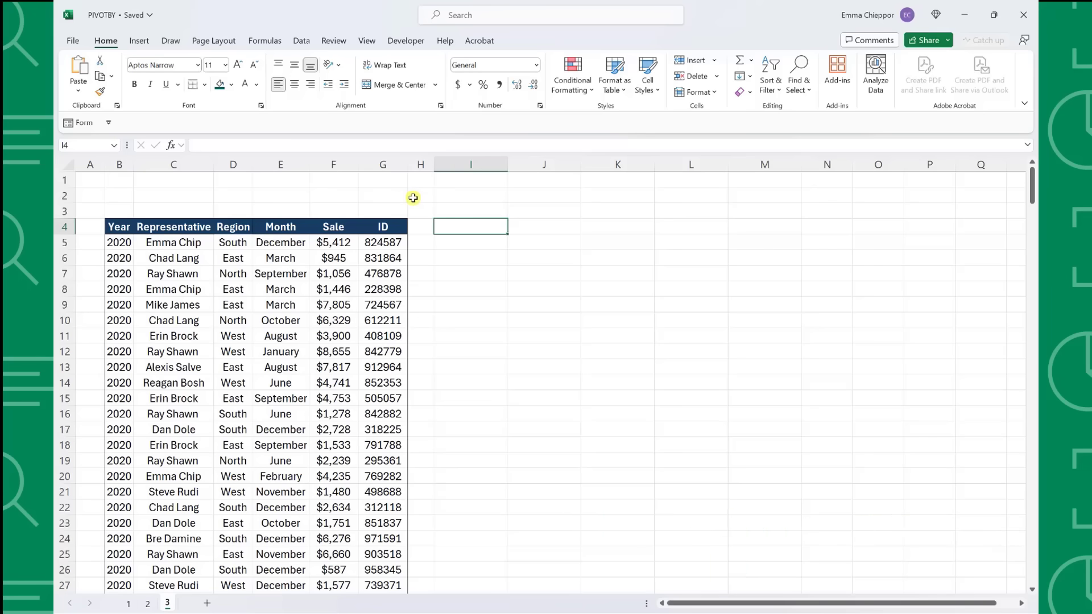
Start a PIVOTBY in I4 with regions D5:D301 as rows, years B5:B301 as columns, and representatives C5:C301 as values
text(=pivot)
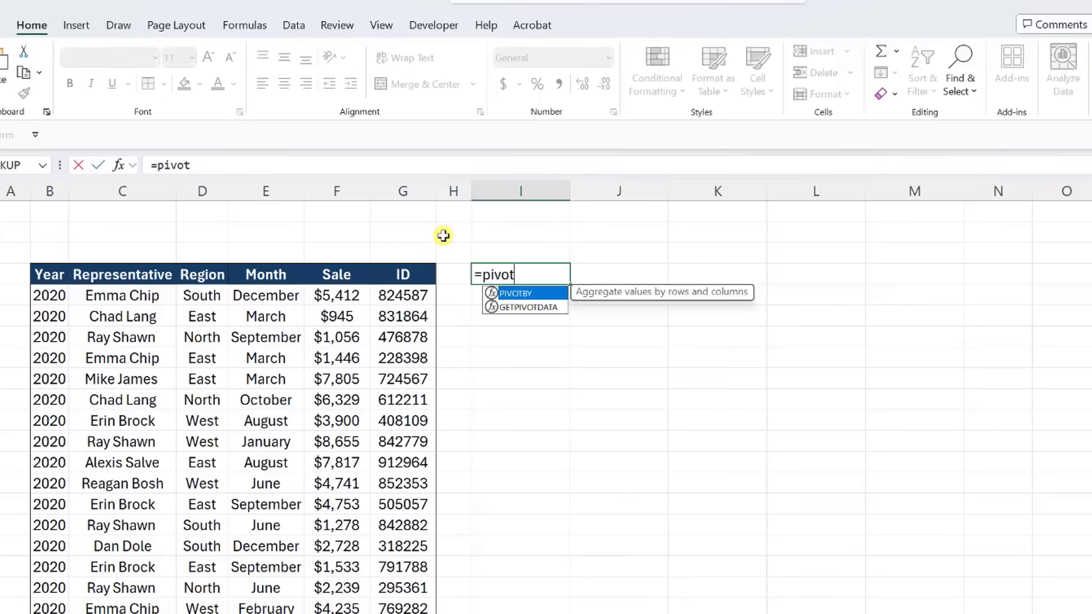
key(Tab)
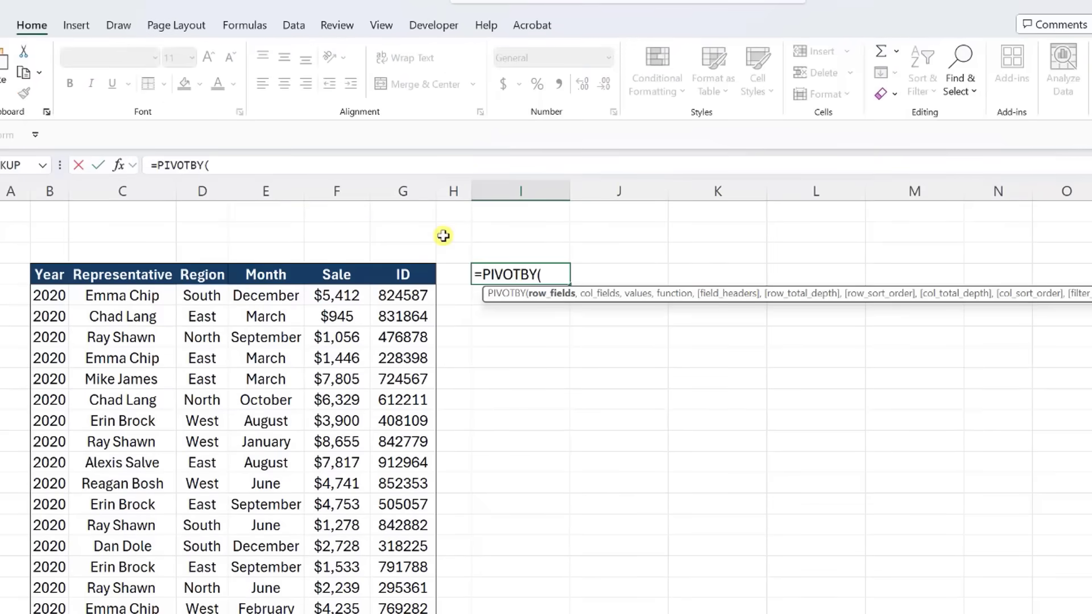
click(206, 288)
key(ctrl+shift+Down)
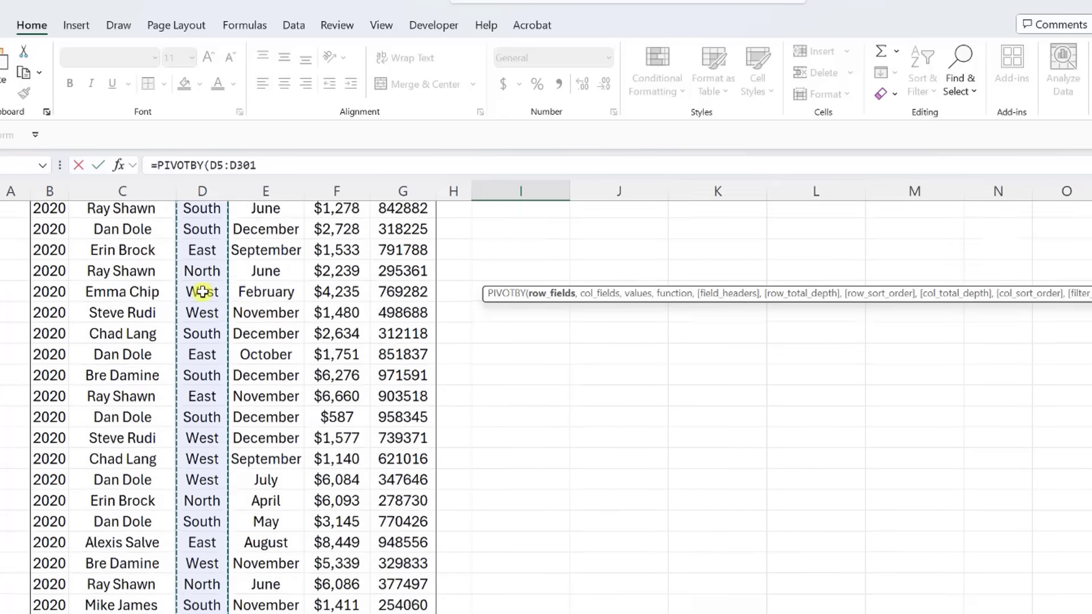
text(,)
click(54, 296)
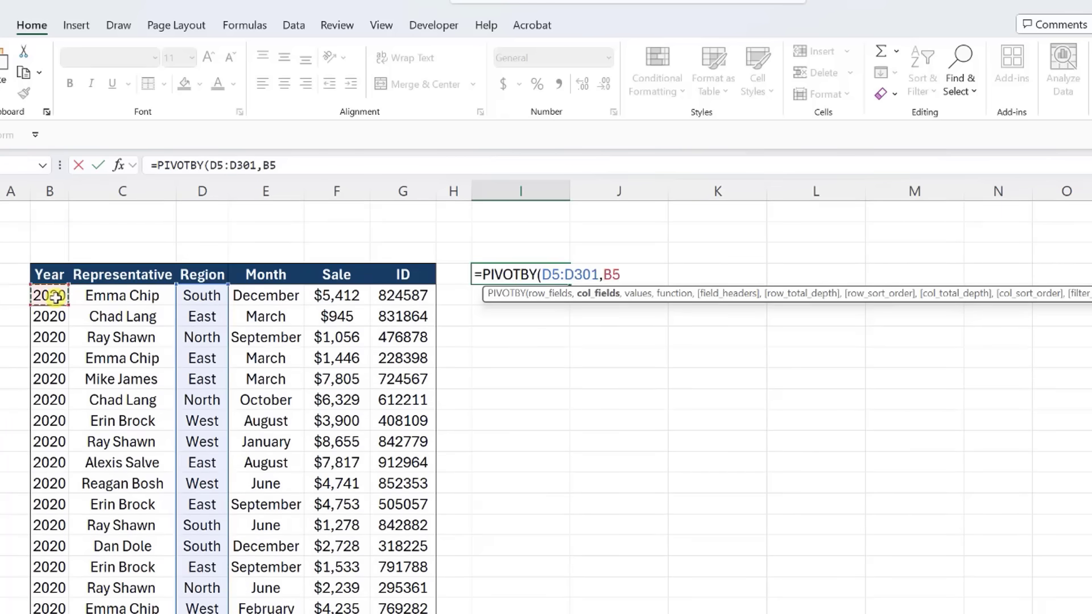
key(ctrl+shift+Down)
text(,)
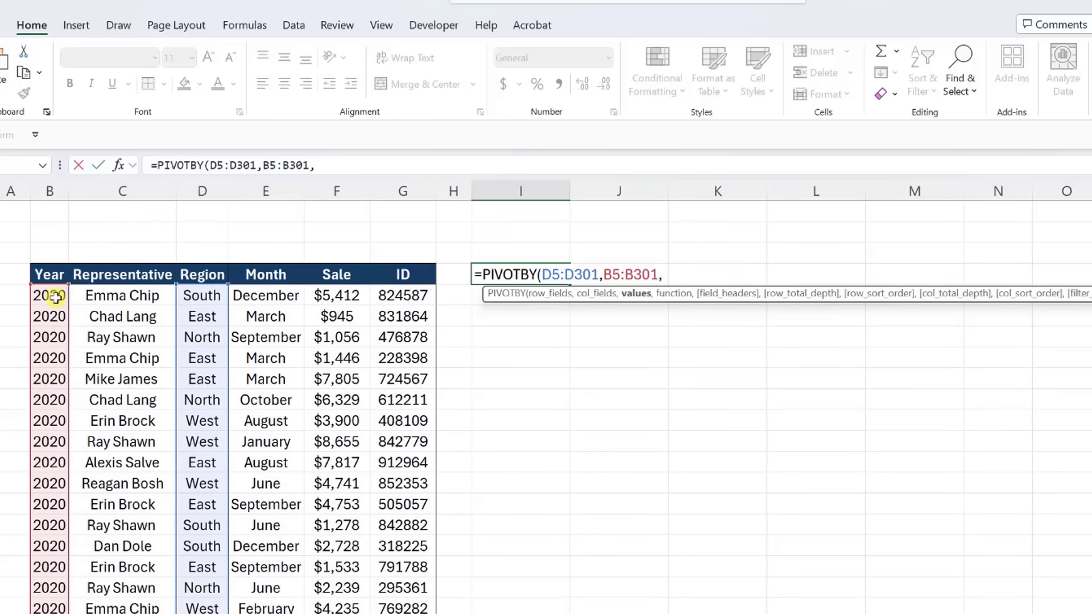
click(84, 295)
key(ctrl+shift+Down)
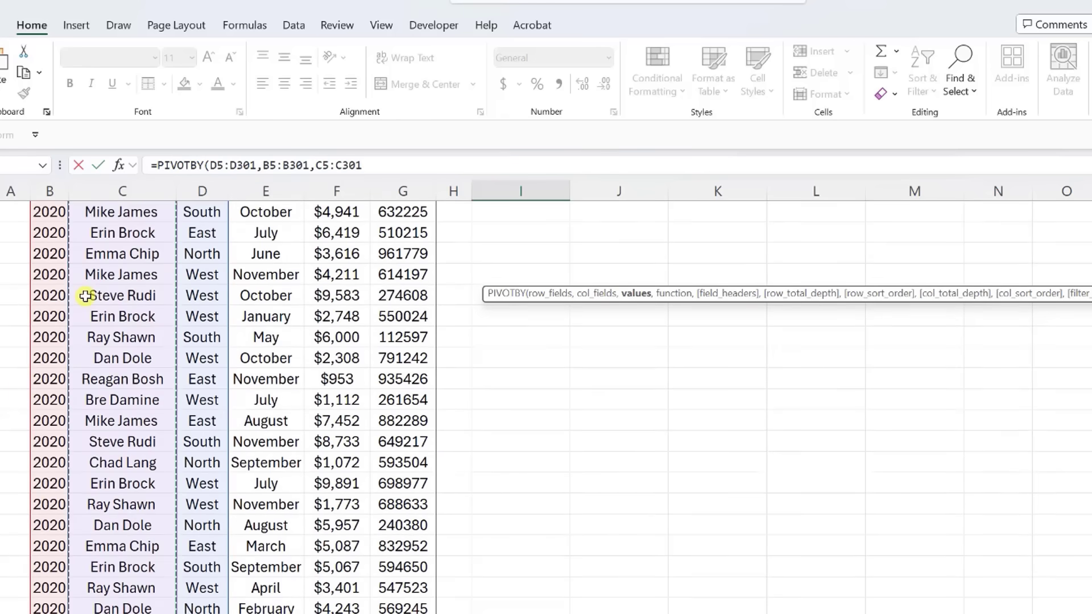
text(,)
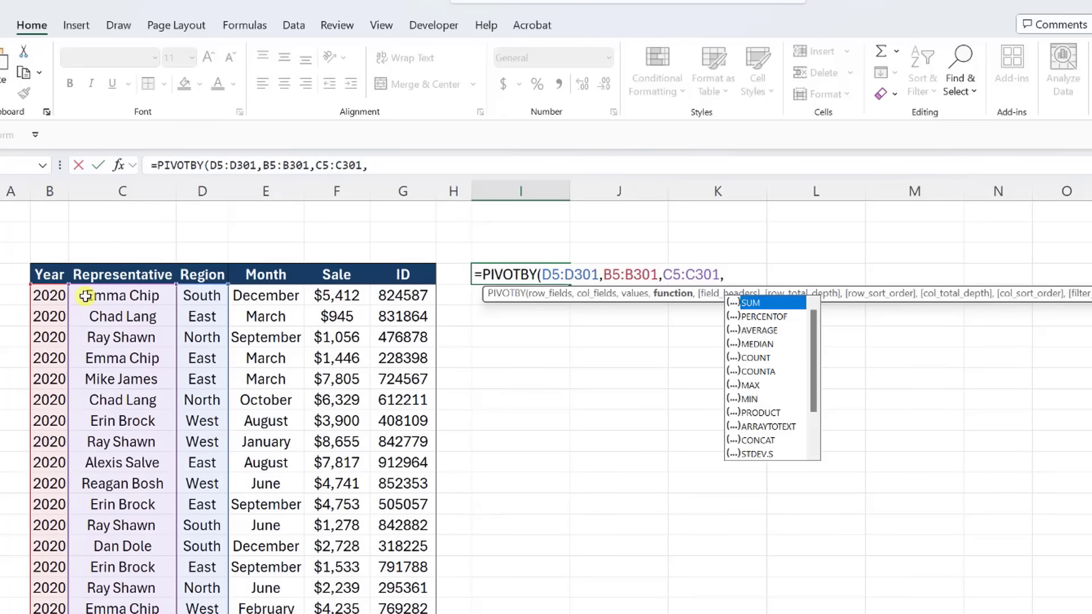
Aggregate the representative names with ARRAYTOTEXT and set both total arguments to 0
key(Down)
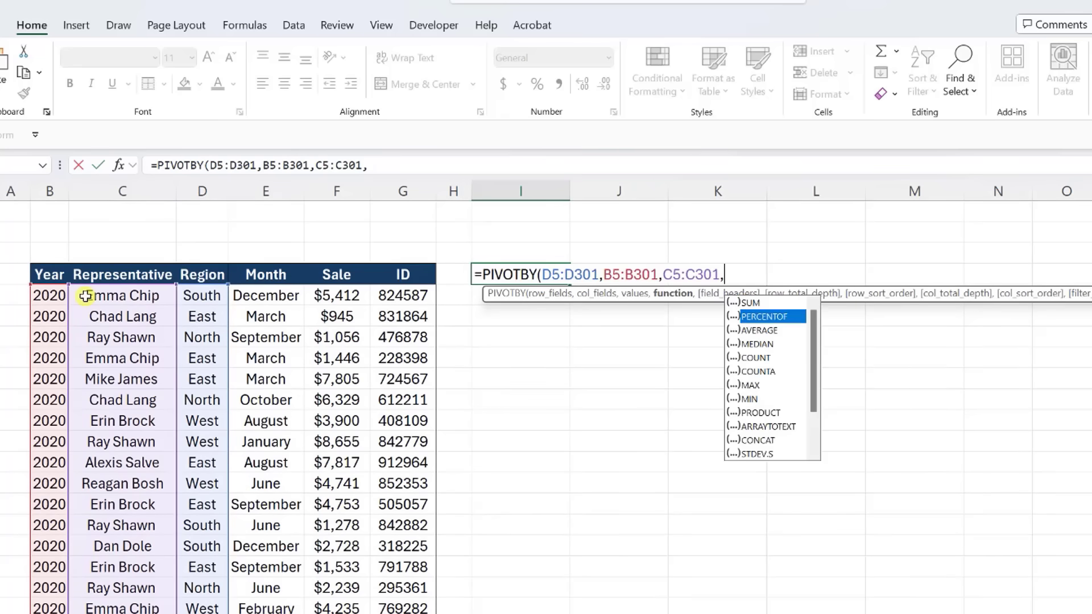
key(Down)
key(Down)
key(Down)
key(Down)
key(Down)
key(Down)
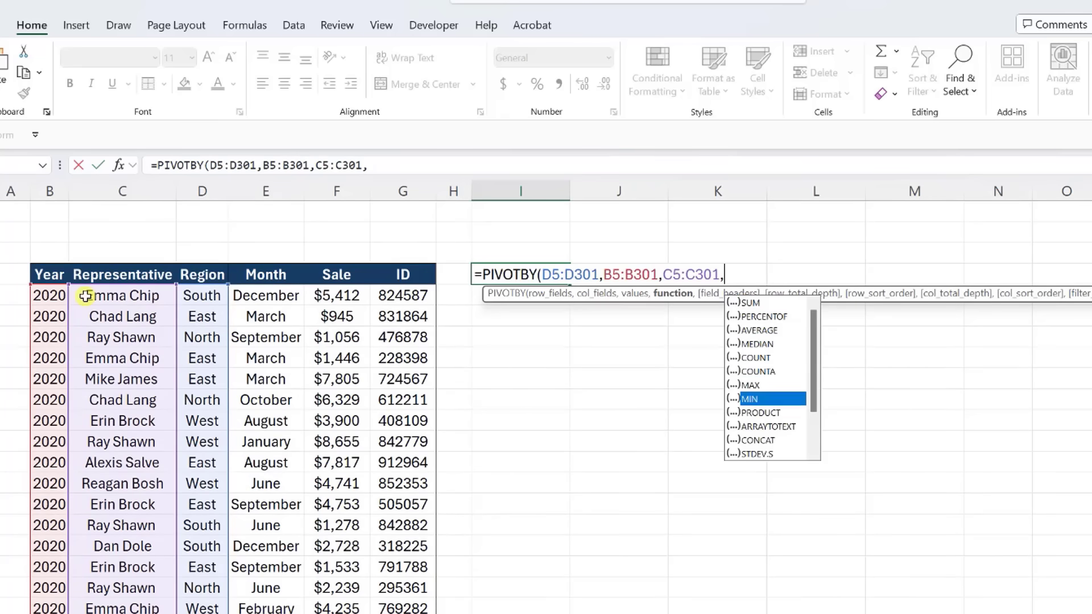
key(Down)
key(Down)
key(Tab)
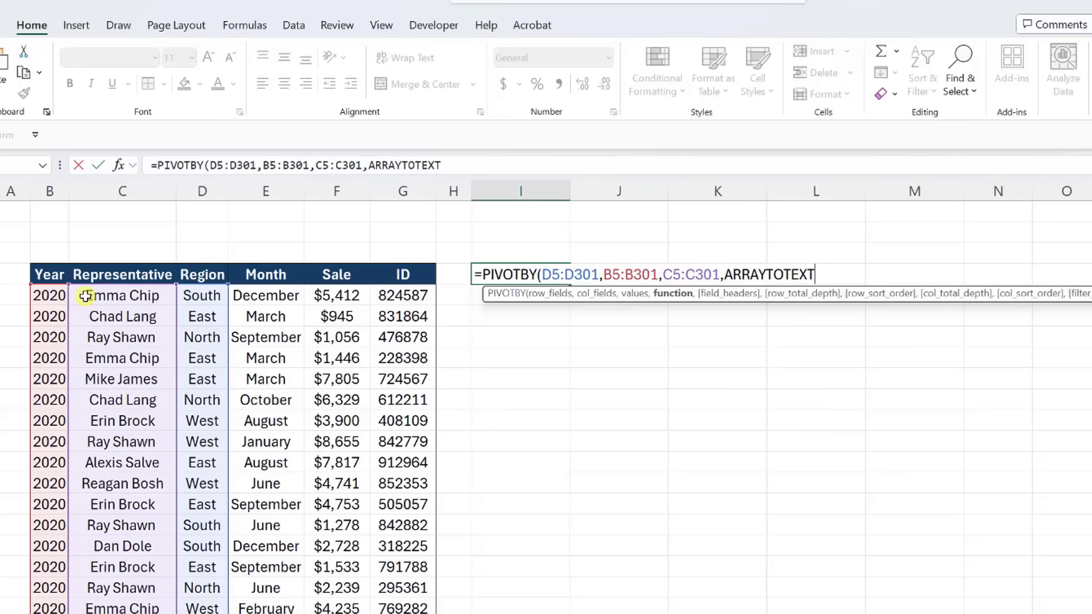
text(,)
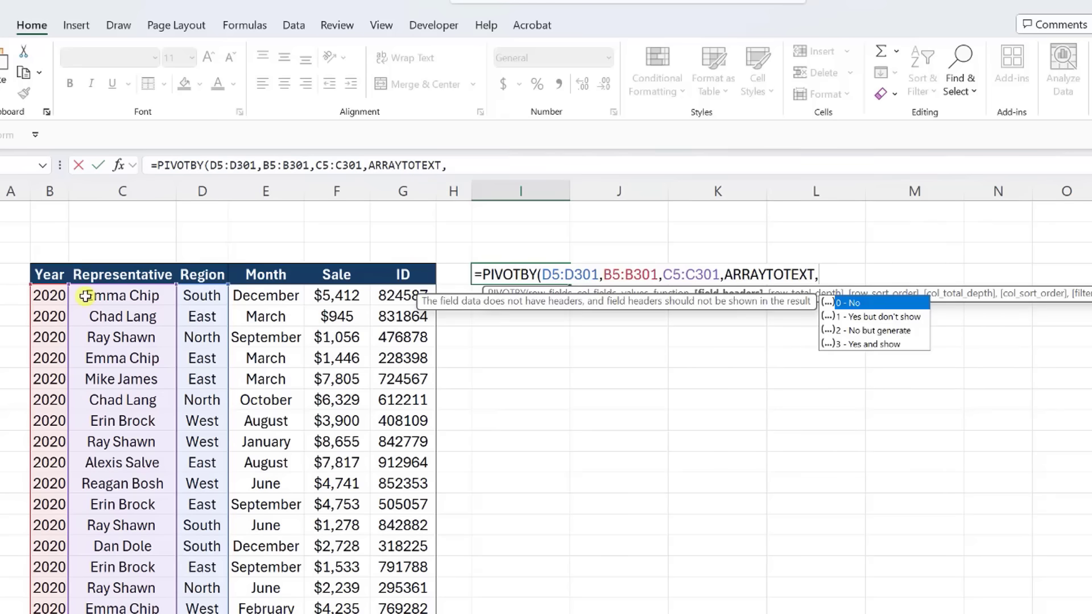
text(,0)
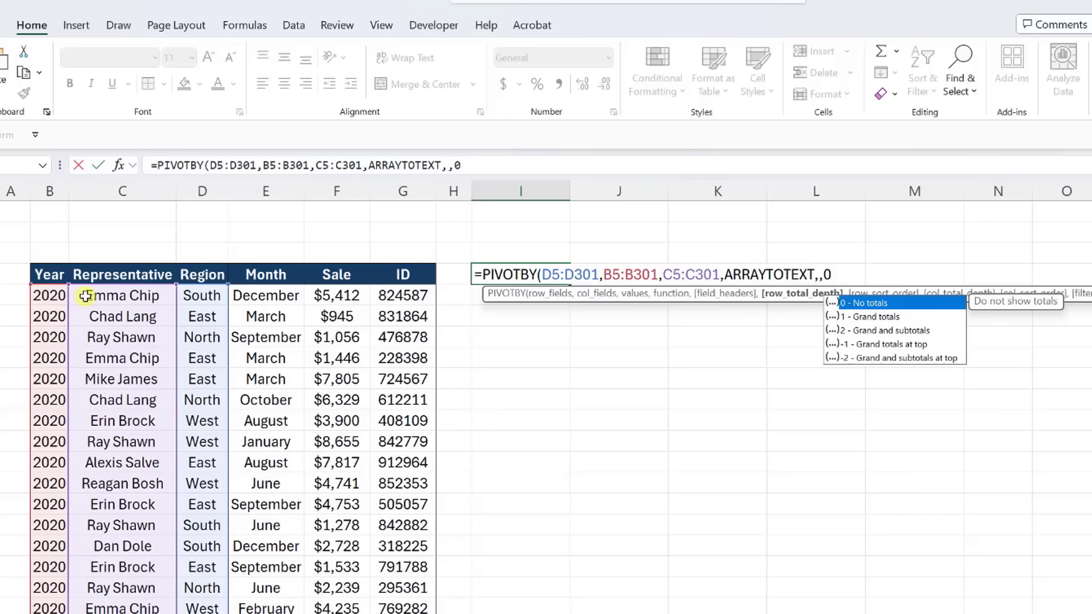
text(,,)
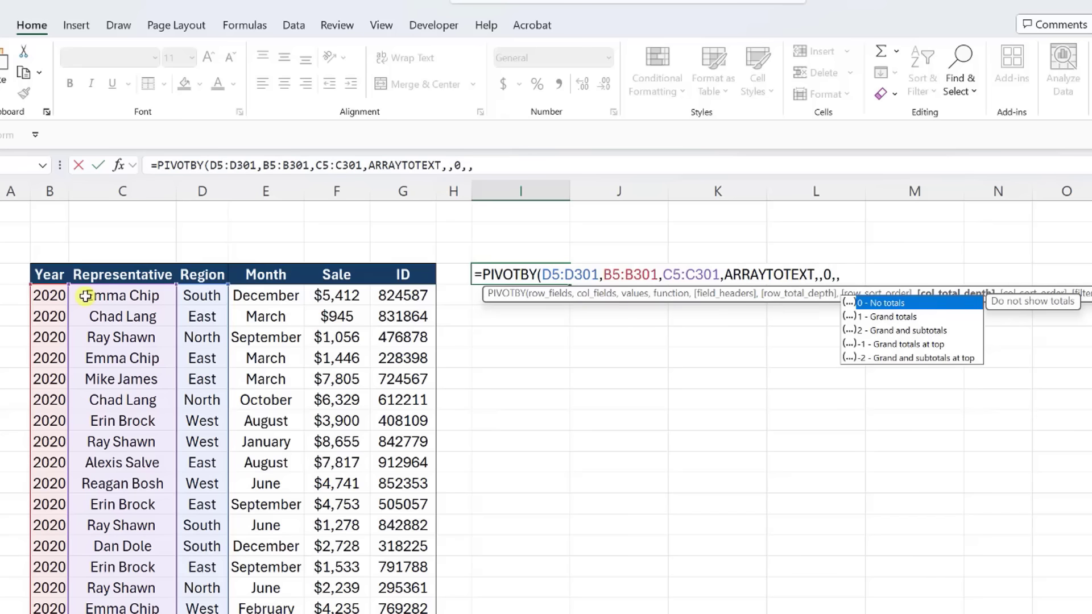
text(0))
key(Return)
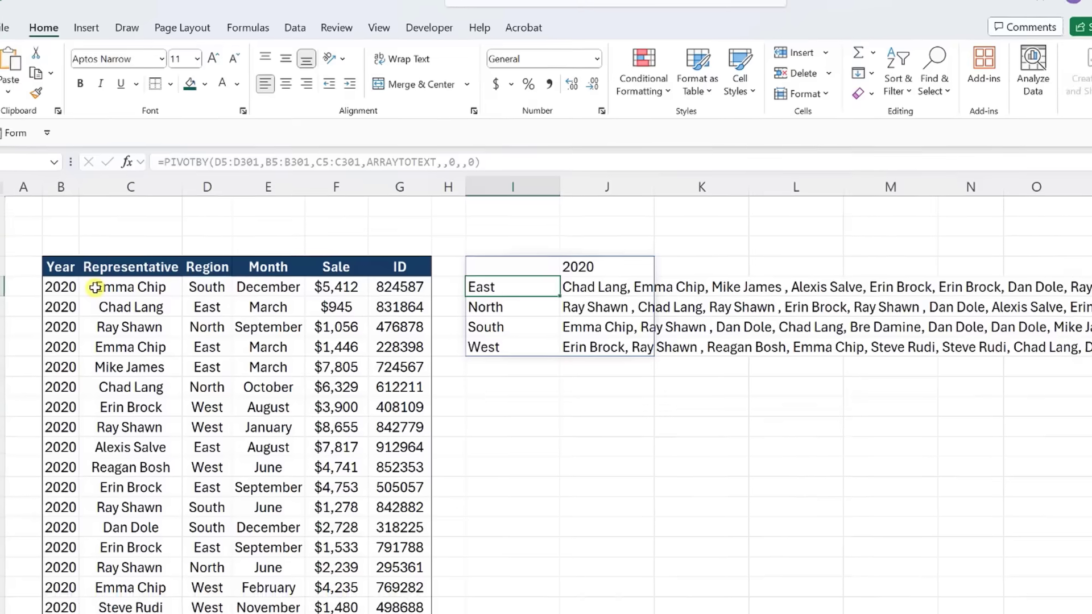